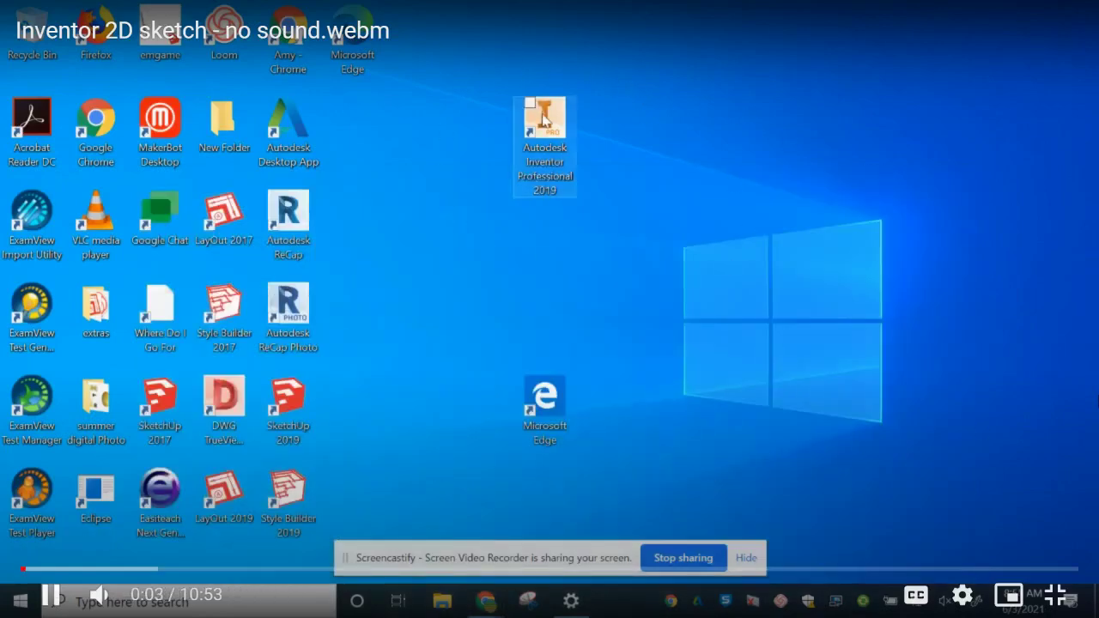
Step: Launch Autodesk Inventor Professional 2019 from its desktop shortcut
{"action": "double_click", "coordinate": [545, 121]}
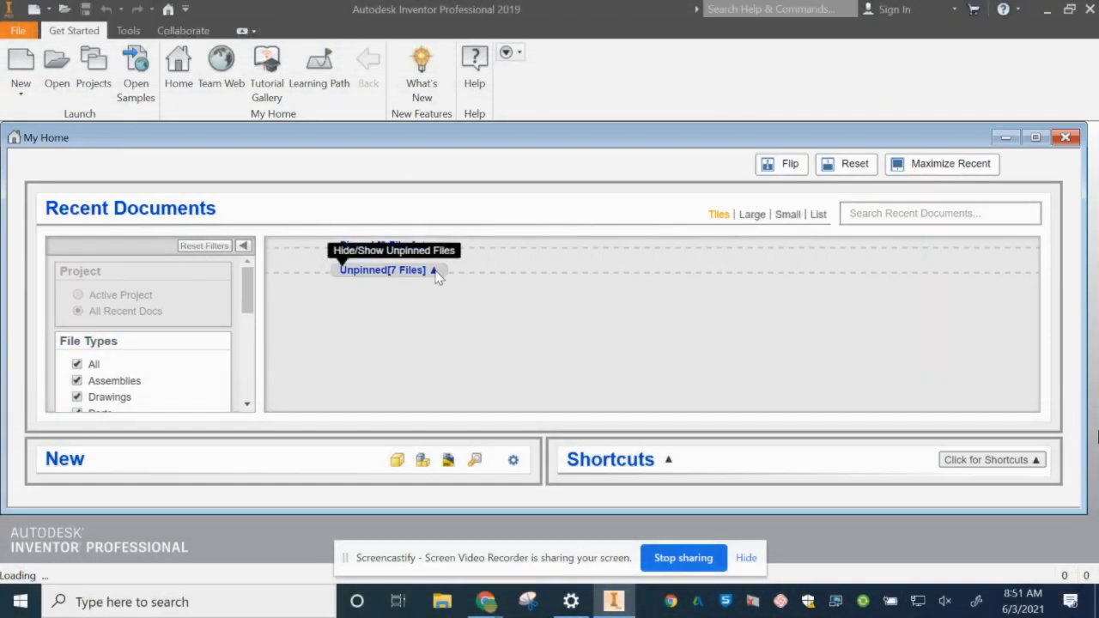
Step: Create a new part file from the Metric Standard (mm).ipt template
{"action": "left_click", "coordinate": [433, 271]}
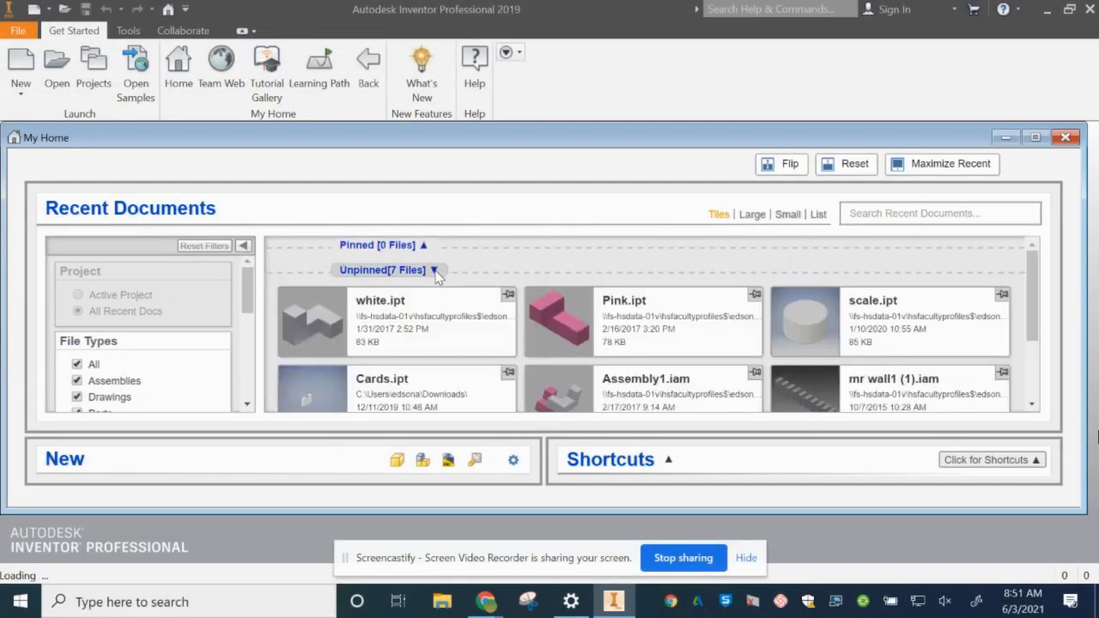
{"action": "left_click", "coordinate": [434, 271]}
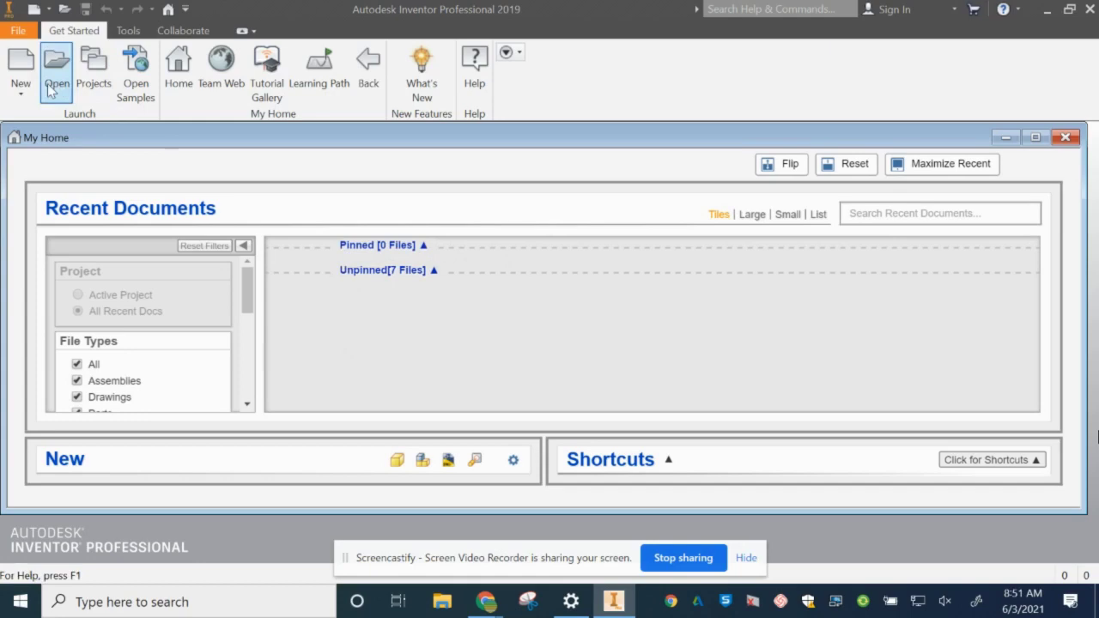
{"action": "left_click", "coordinate": [22, 96]}
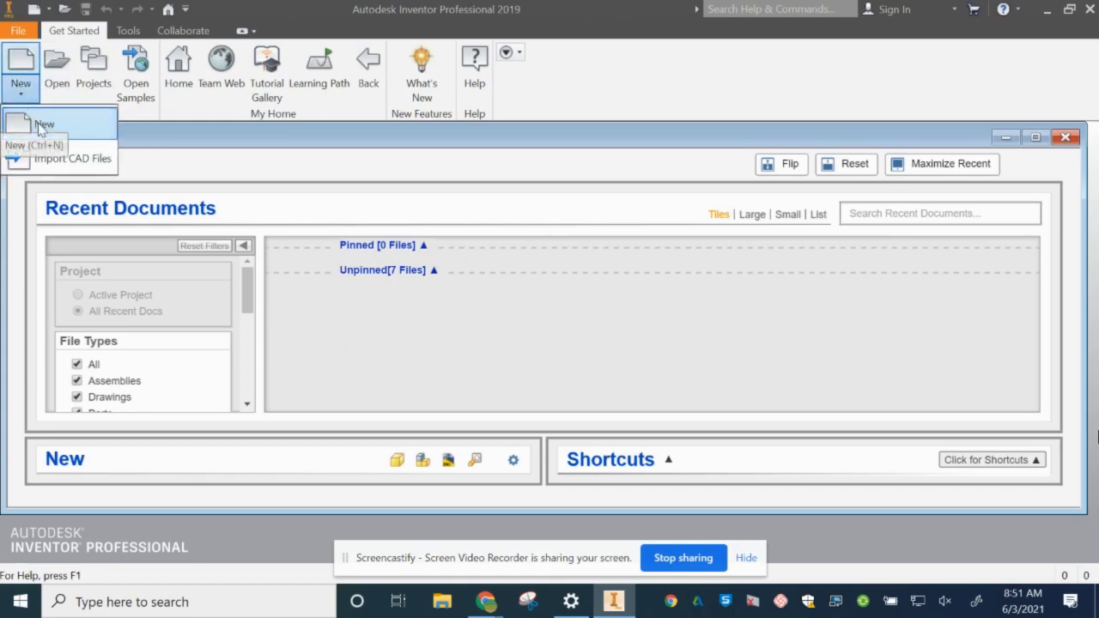
{"action": "left_click", "coordinate": [40, 125]}
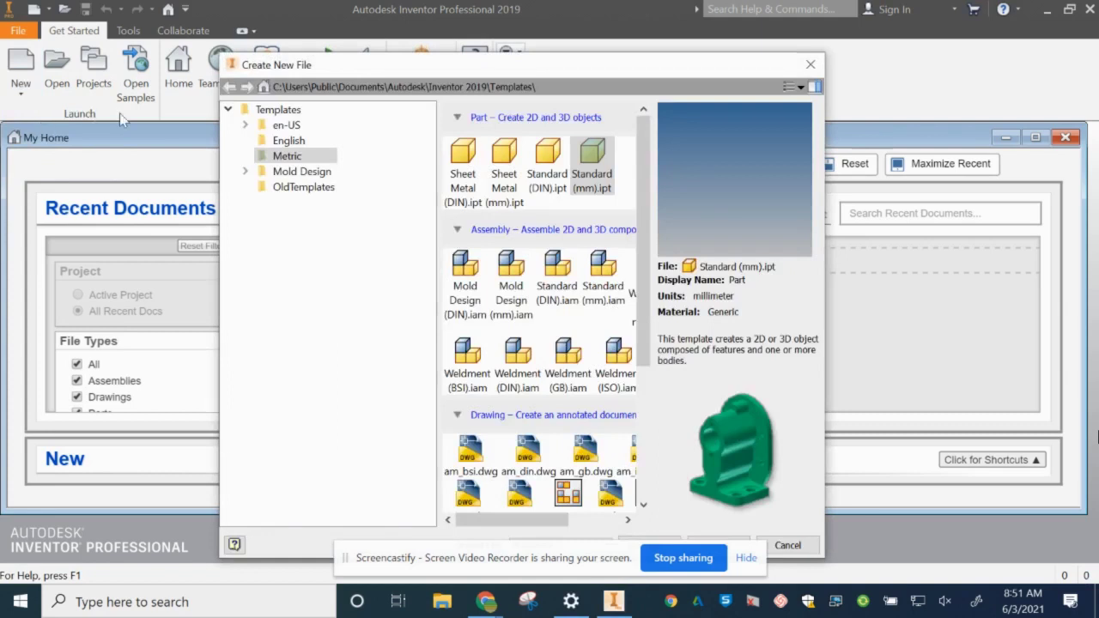
{"action": "left_click", "coordinate": [278, 110]}
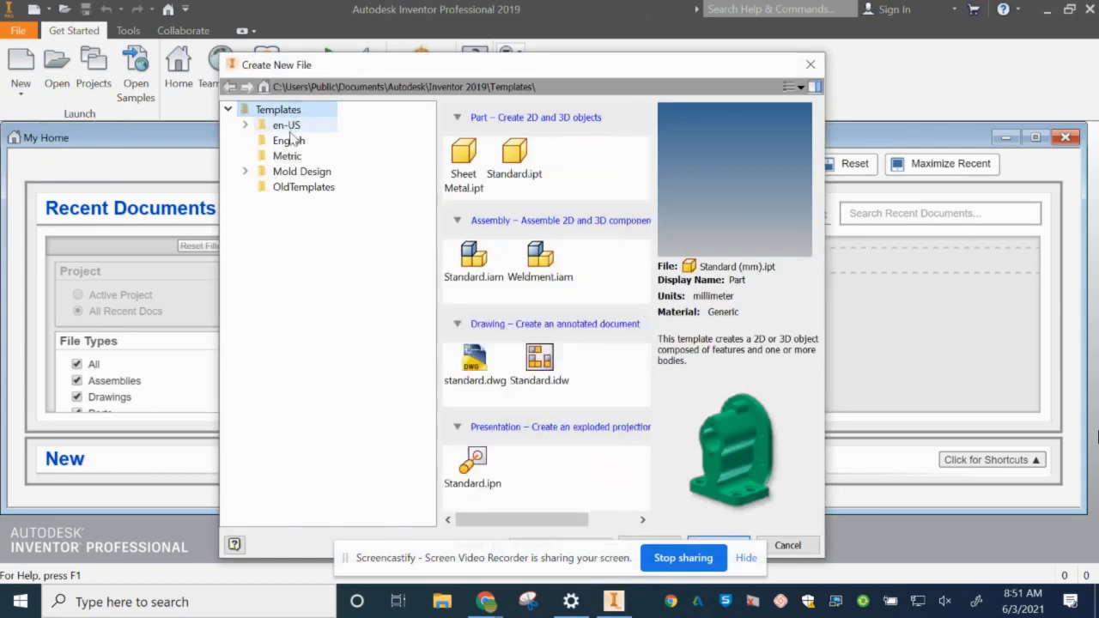
{"action": "left_click", "coordinate": [290, 140]}
{"action": "left_click", "coordinate": [292, 156]}
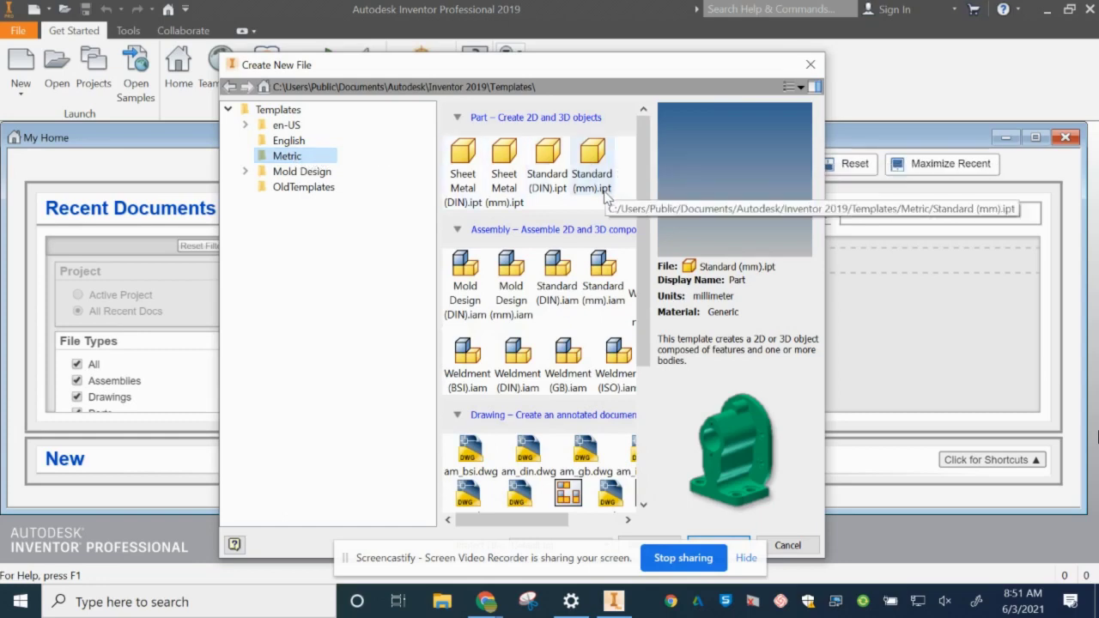
{"action": "left_click", "coordinate": [601, 159]}
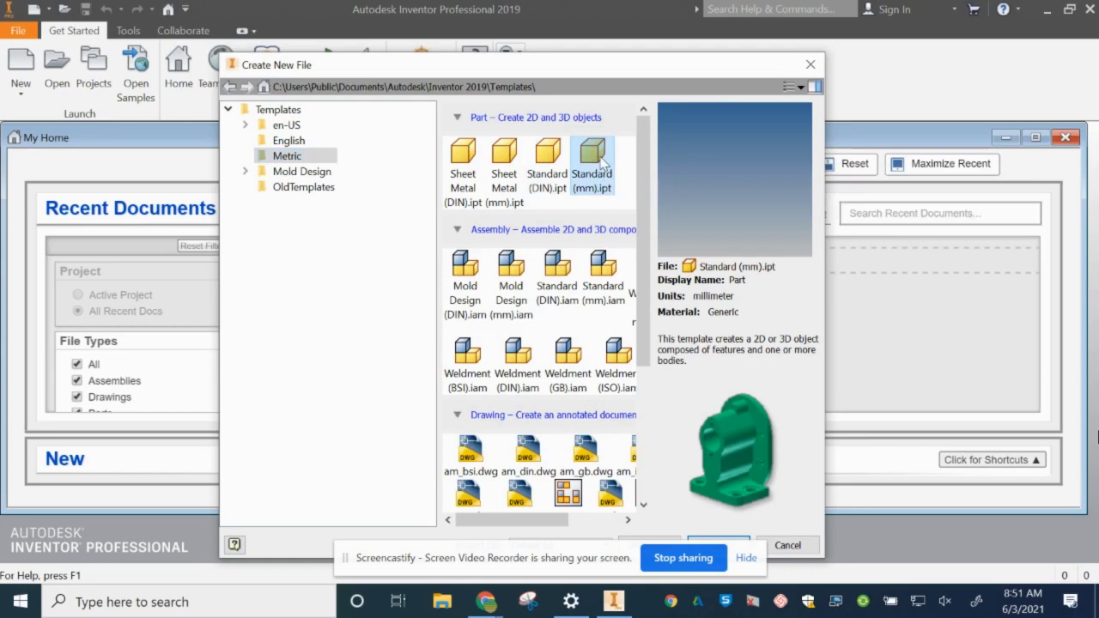
{"action": "left_click", "coordinate": [744, 556]}
{"action": "left_click", "coordinate": [726, 547]}
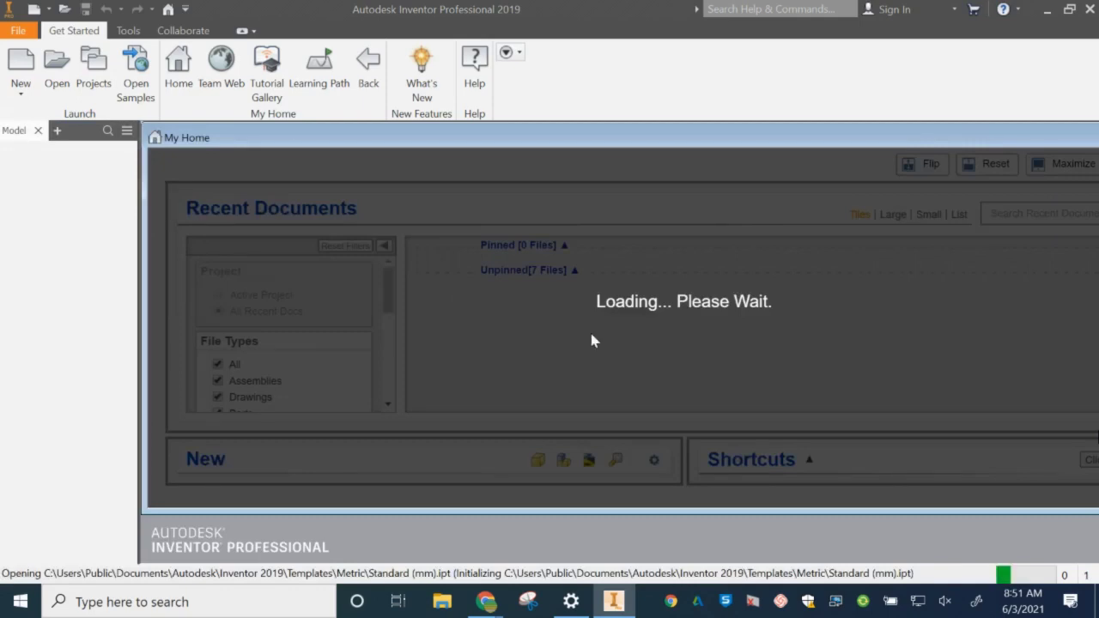
Step: Accept the Style Conflict warning, maximize Part1, and review the Sketch, Annotate and Inspect tools
{"action": "left_click", "coordinate": [499, 363]}
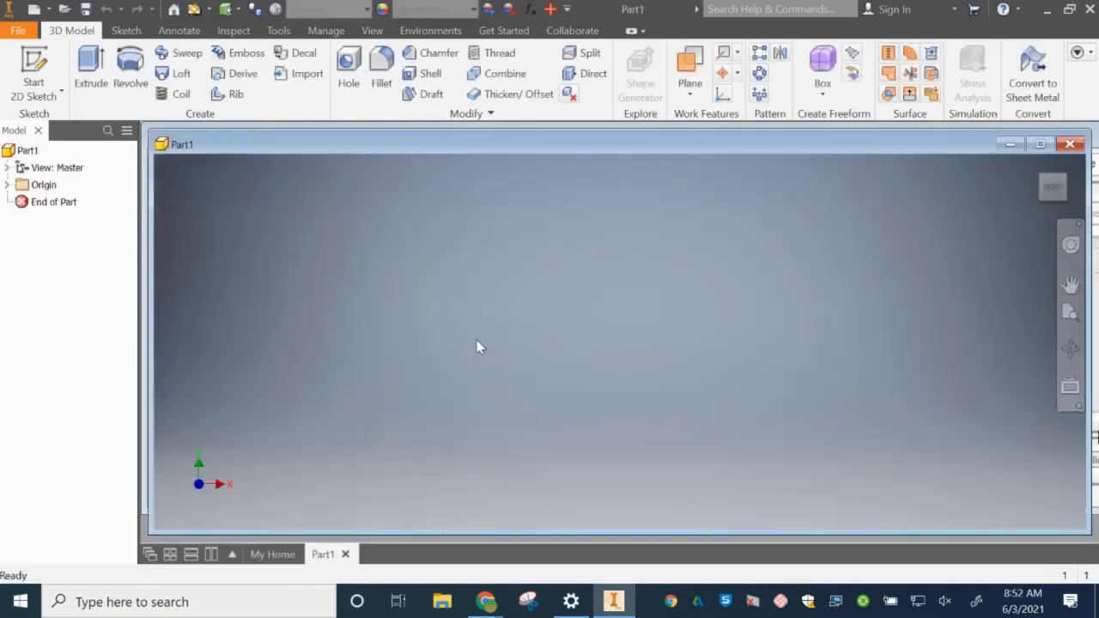
{"action": "left_click", "coordinate": [1038, 146]}
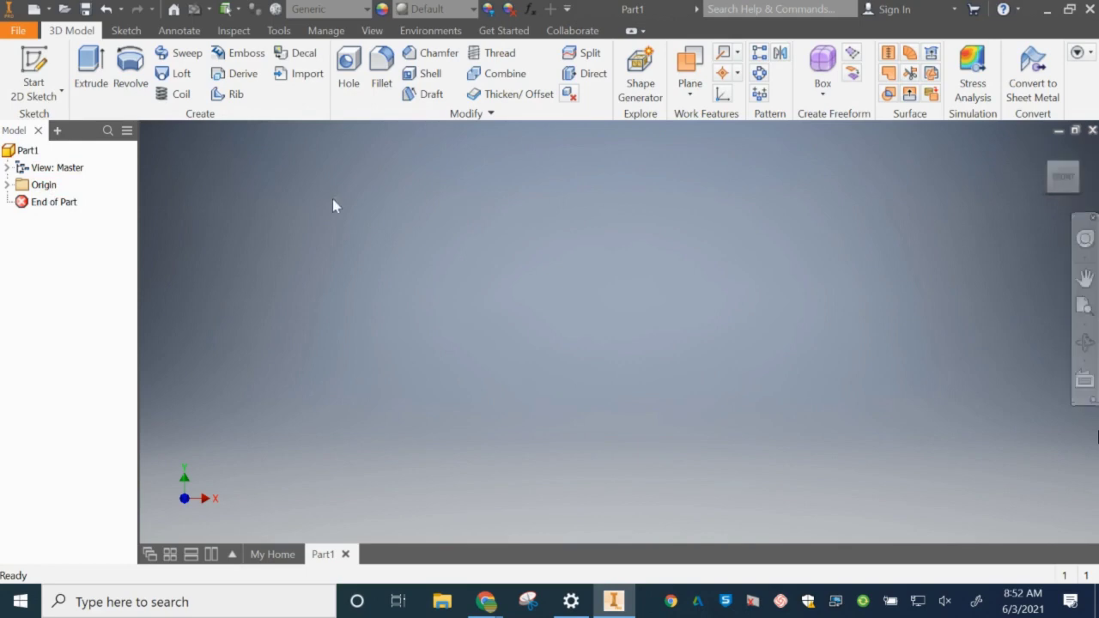
{"action": "left_click", "coordinate": [129, 32]}
{"action": "left_click", "coordinate": [175, 32]}
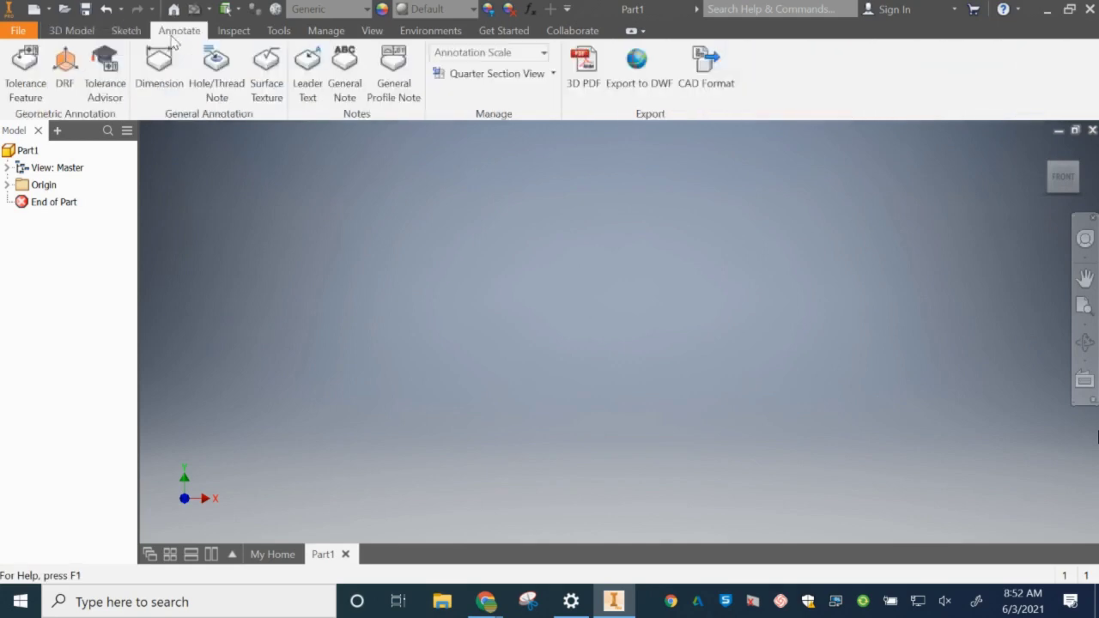
{"action": "left_click", "coordinate": [245, 34]}
{"action": "left_click", "coordinate": [125, 31]}
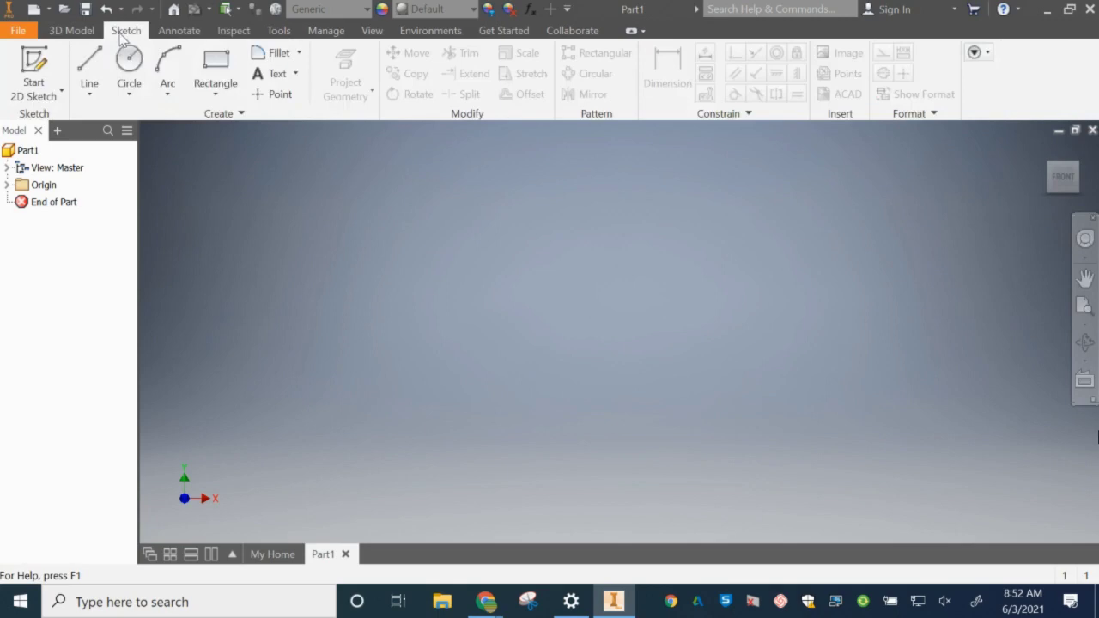
Step: Start Sketch1 on the horizontal origin plane and preview the Line, Circle, Arc and Rectangle options
{"action": "left_click", "coordinate": [47, 71]}
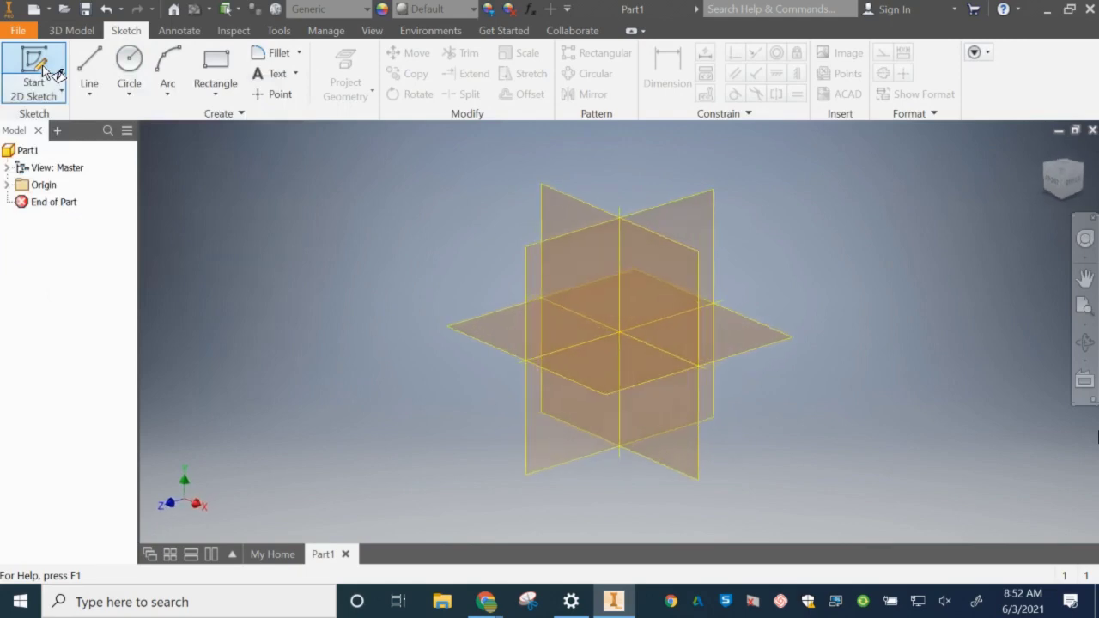
{"action": "left_click", "coordinate": [493, 326]}
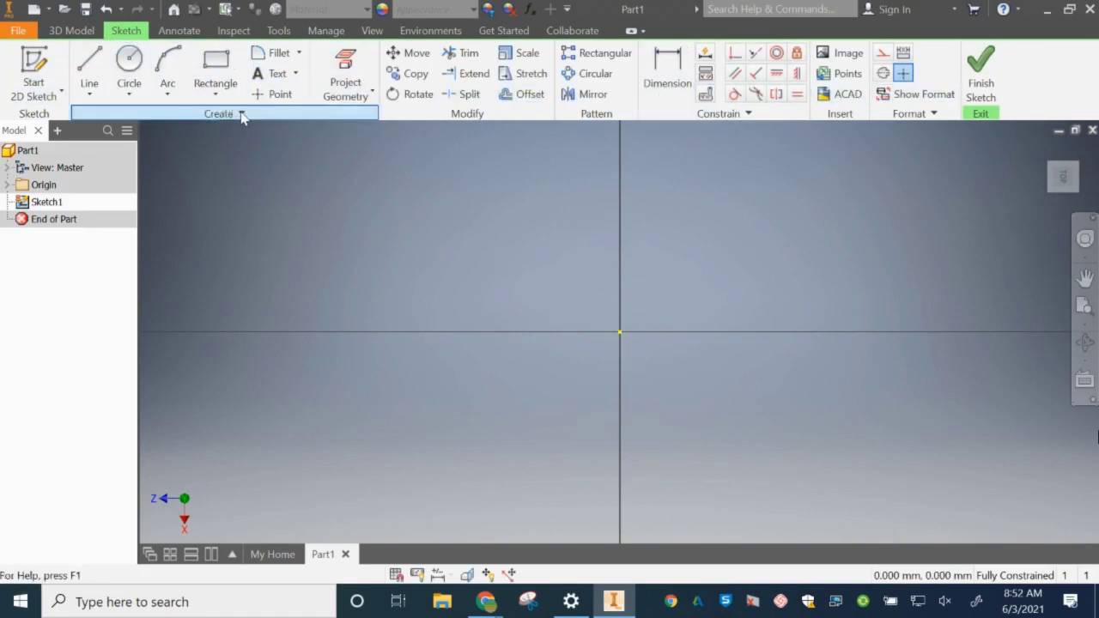
{"action": "left_click", "coordinate": [90, 96]}
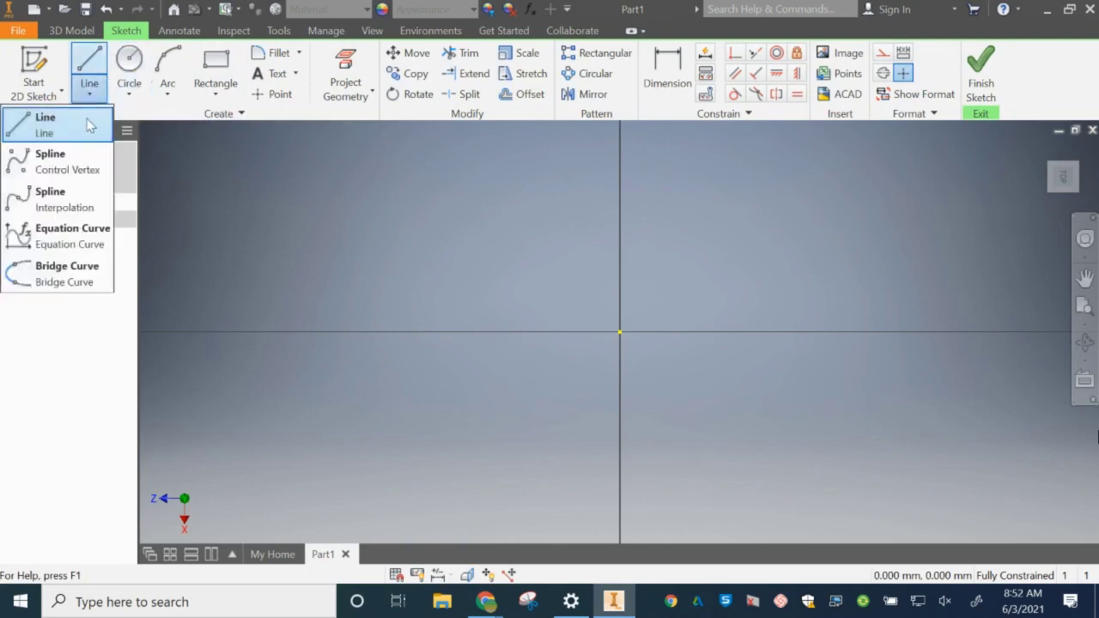
{"action": "left_click", "coordinate": [130, 97]}
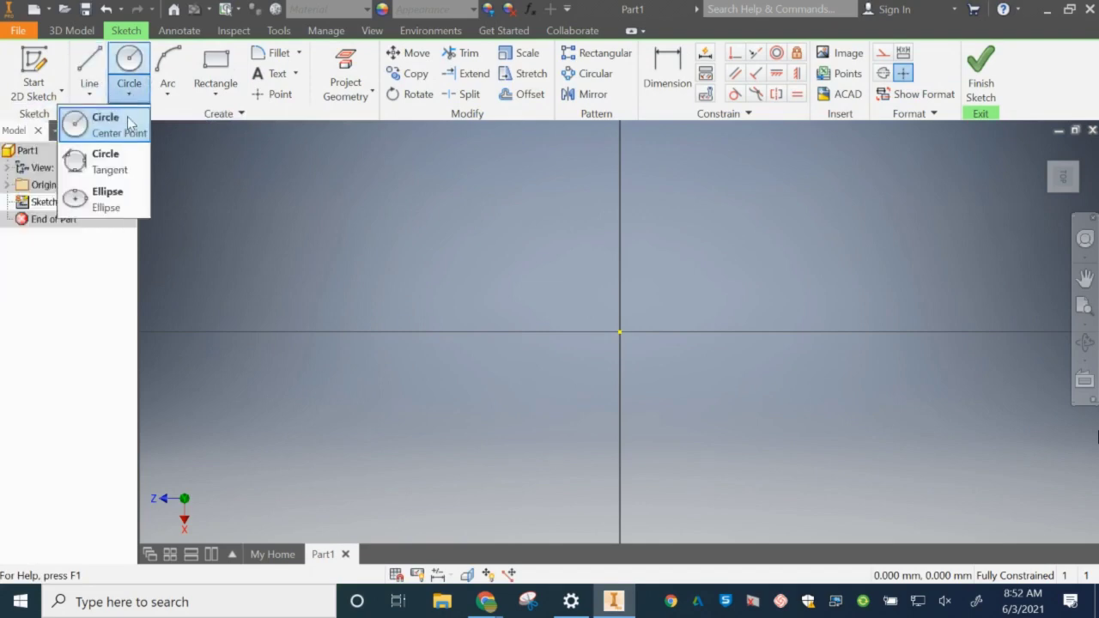
{"action": "left_click", "coordinate": [167, 97]}
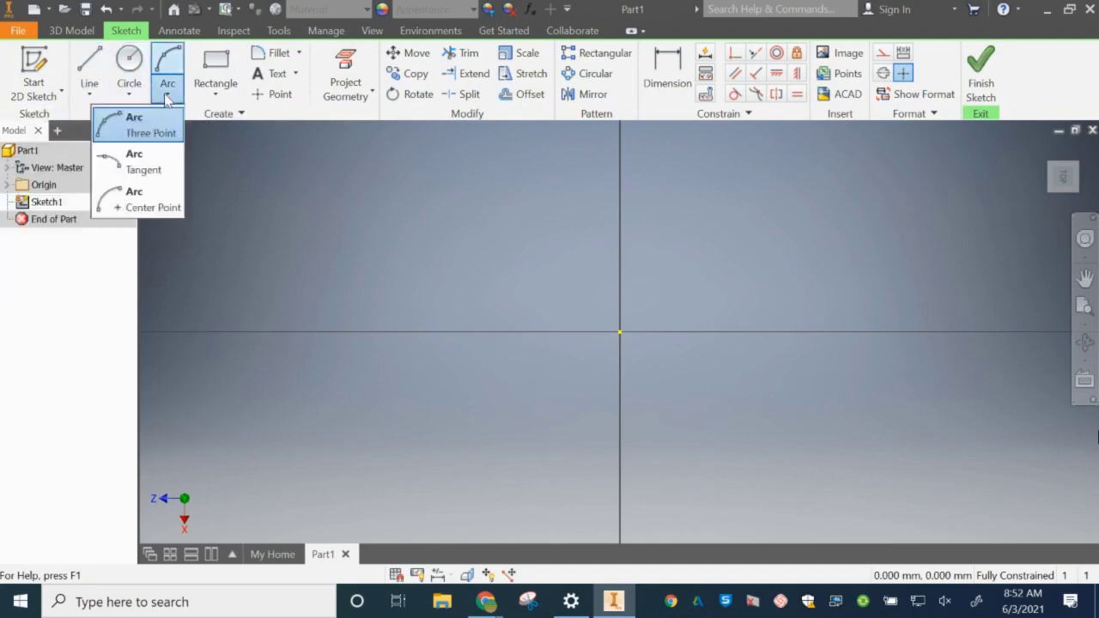
{"action": "left_click", "coordinate": [218, 98]}
{"action": "left_click", "coordinate": [215, 98]}
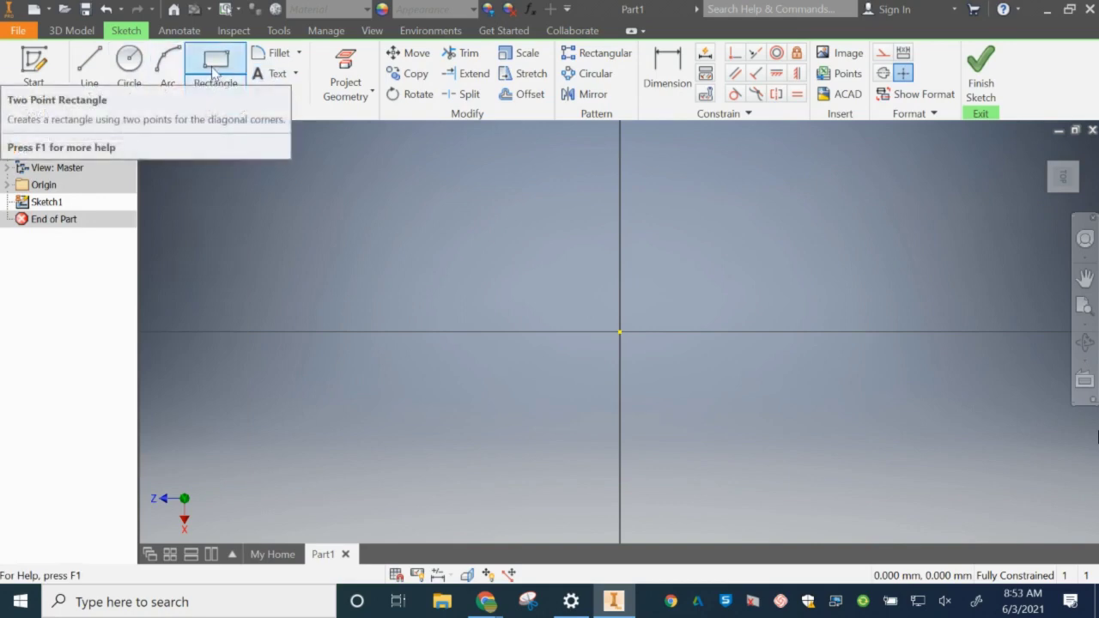
Step: Draw a horizontal line with a short slanted end, plus a separate diagonal line to its right
{"action": "left_click", "coordinate": [97, 78]}
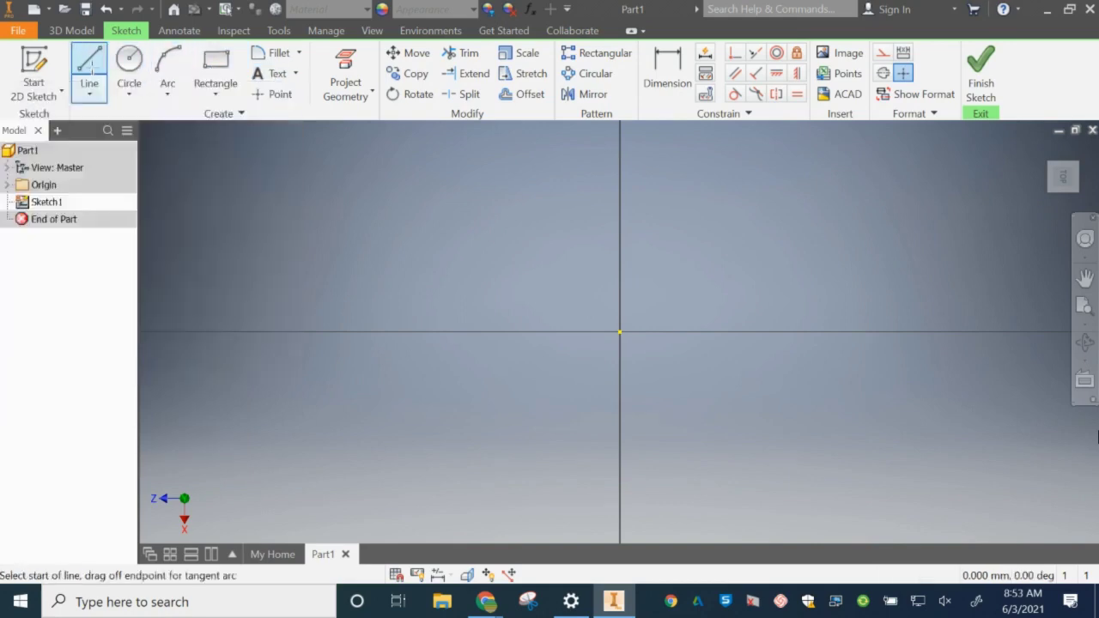
{"action": "left_click", "coordinate": [478, 267]}
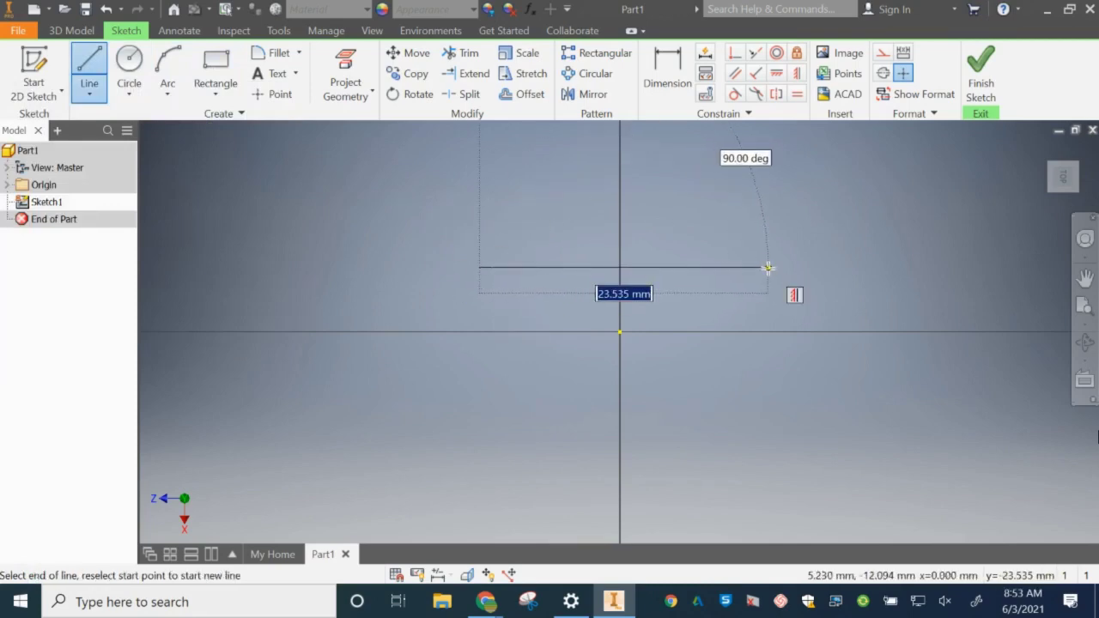
{"action": "left_click", "coordinate": [769, 267]}
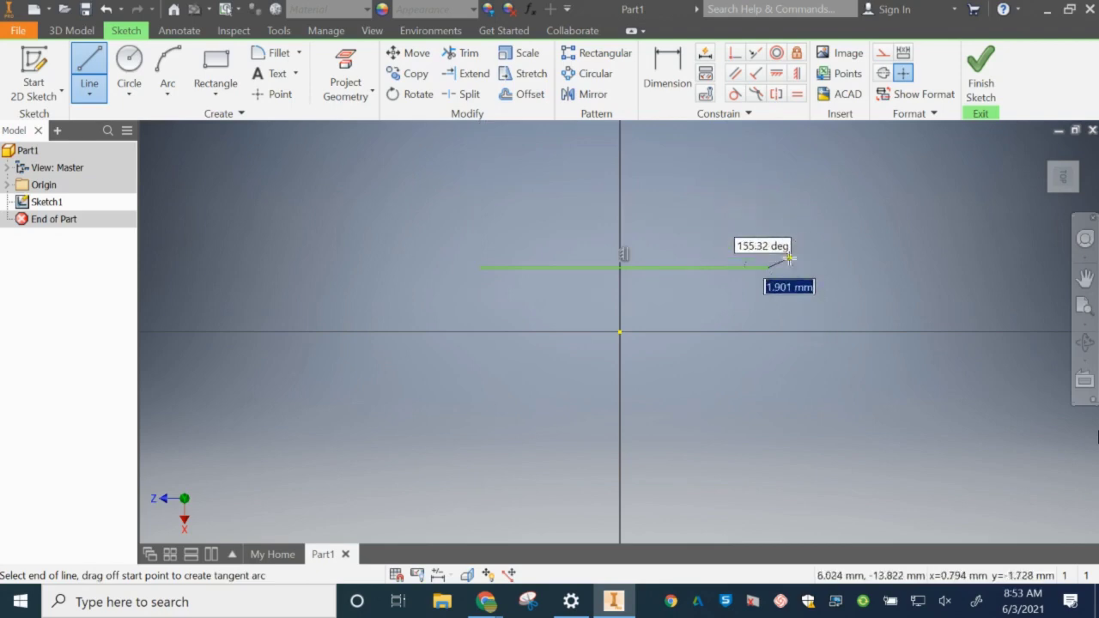
{"action": "double_click", "coordinate": [783, 293]}
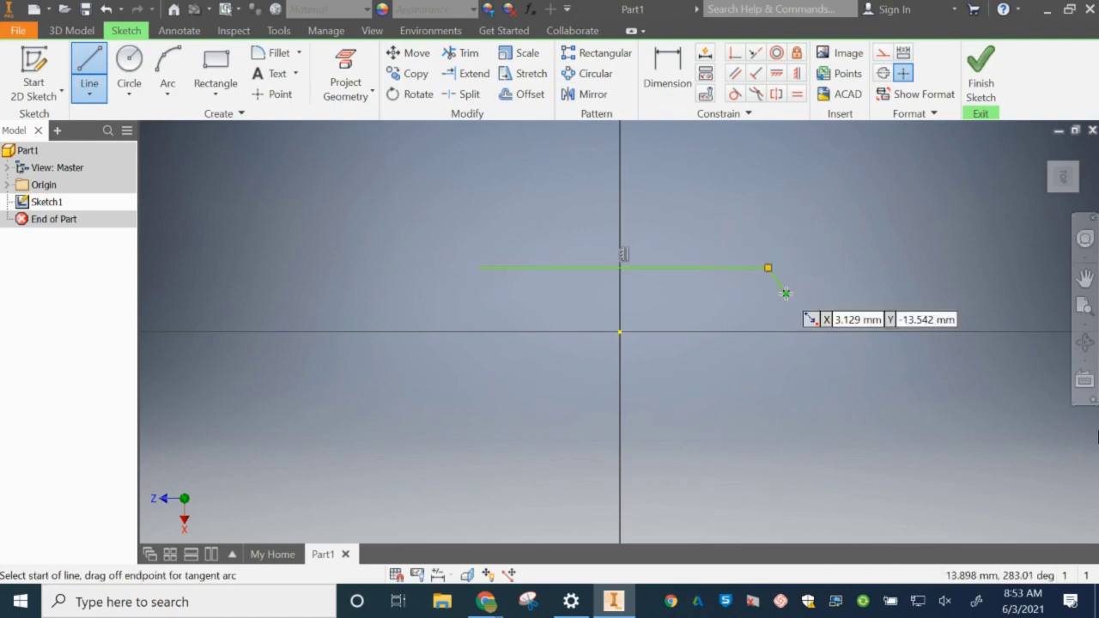
{"action": "left_click", "coordinate": [877, 267]}
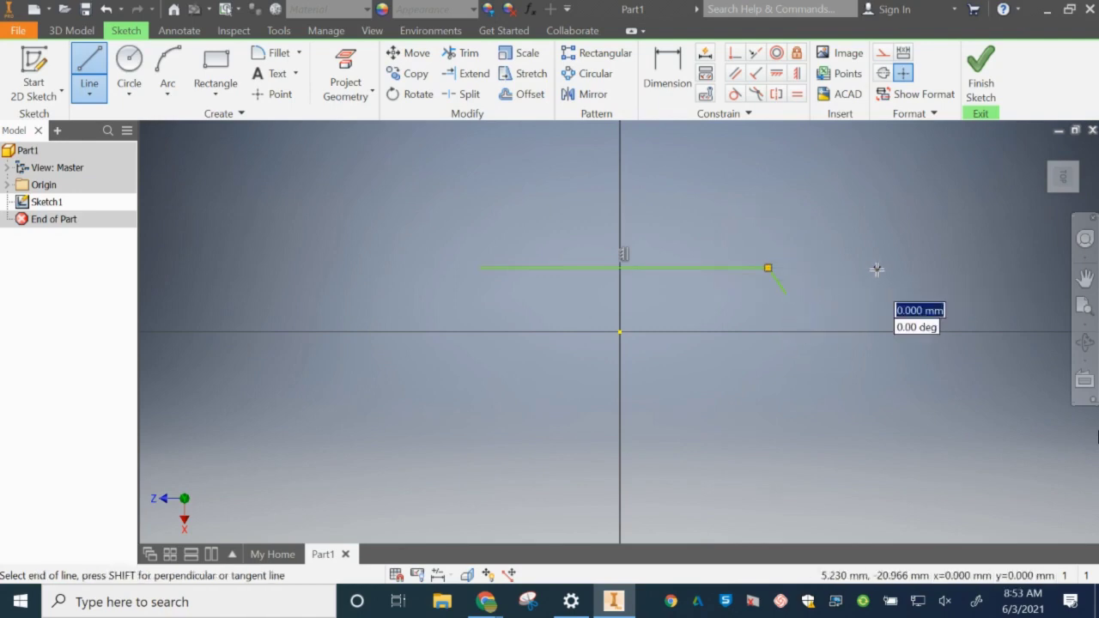
{"action": "left_click", "coordinate": [782, 357]}
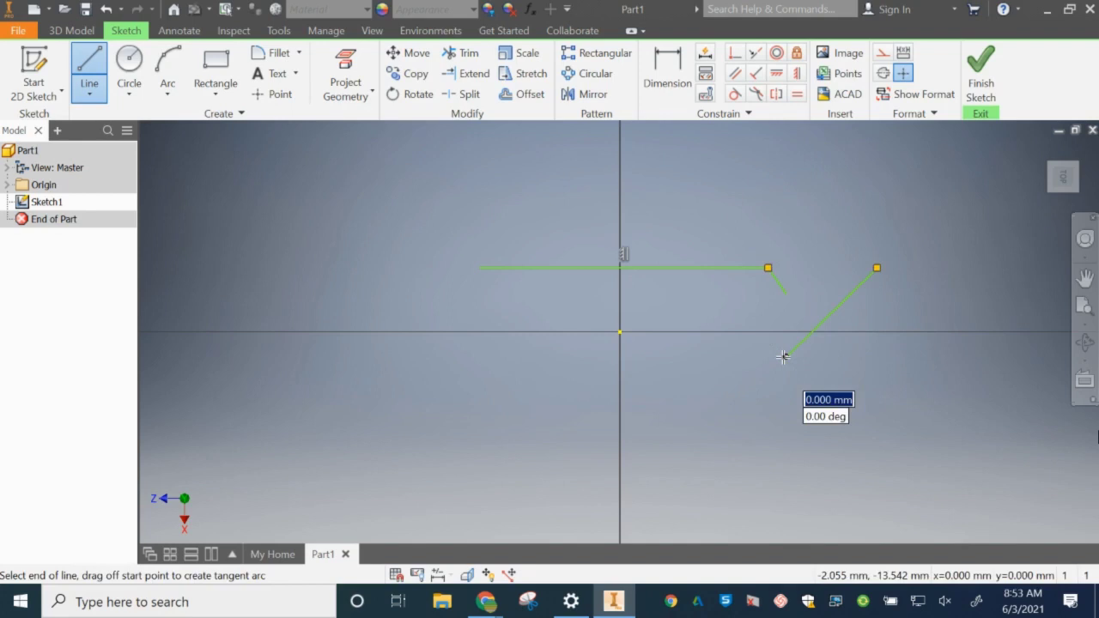
{"action": "key", "text": "Escape"}
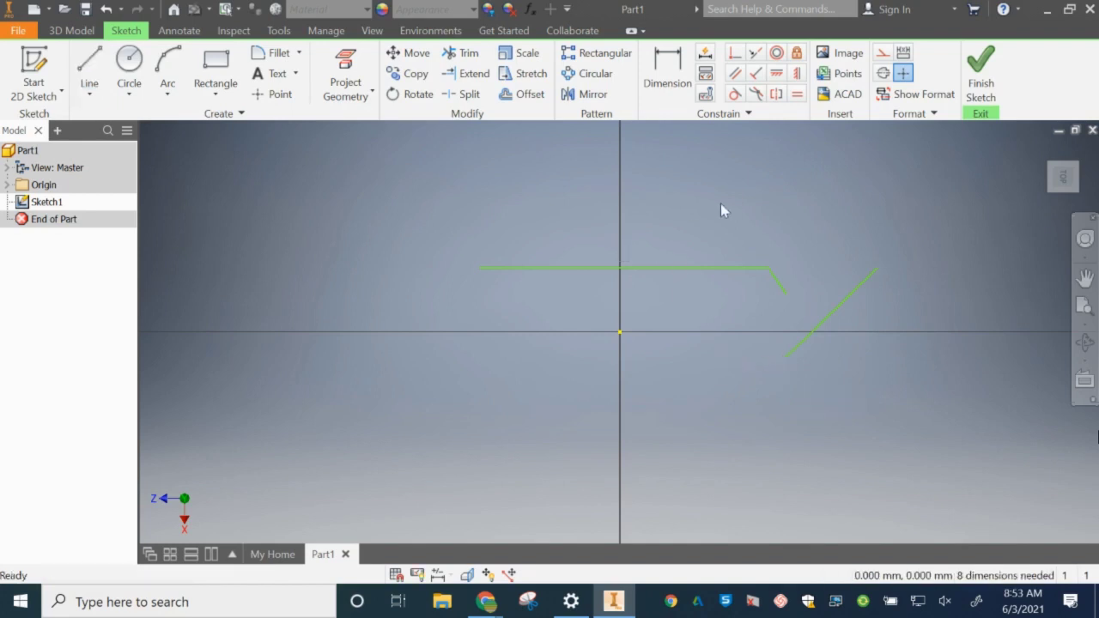
Step: Dimension the top horizontal line, changing its length from 23.535 to 20 mm
{"action": "left_click", "coordinate": [666, 80]}
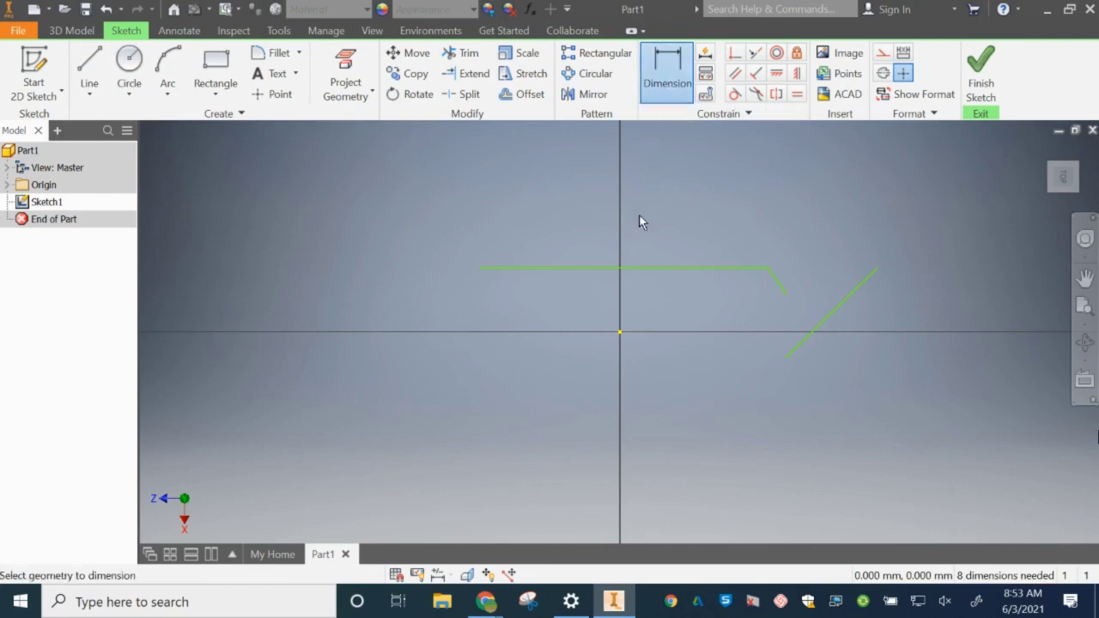
{"action": "left_click", "coordinate": [650, 268]}
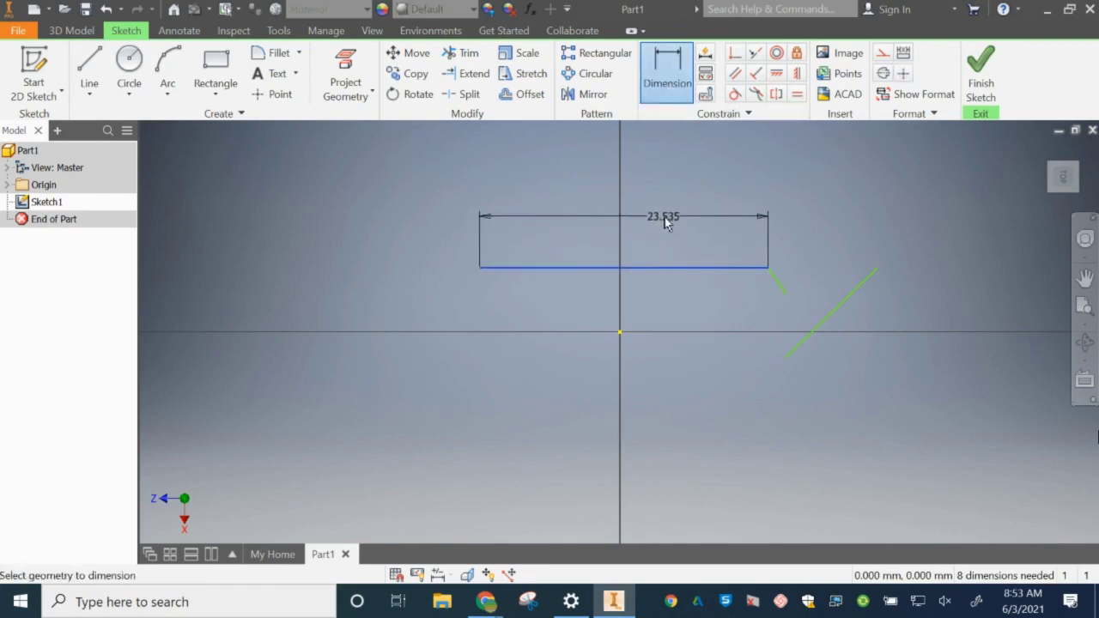
{"action": "left_click", "coordinate": [664, 218]}
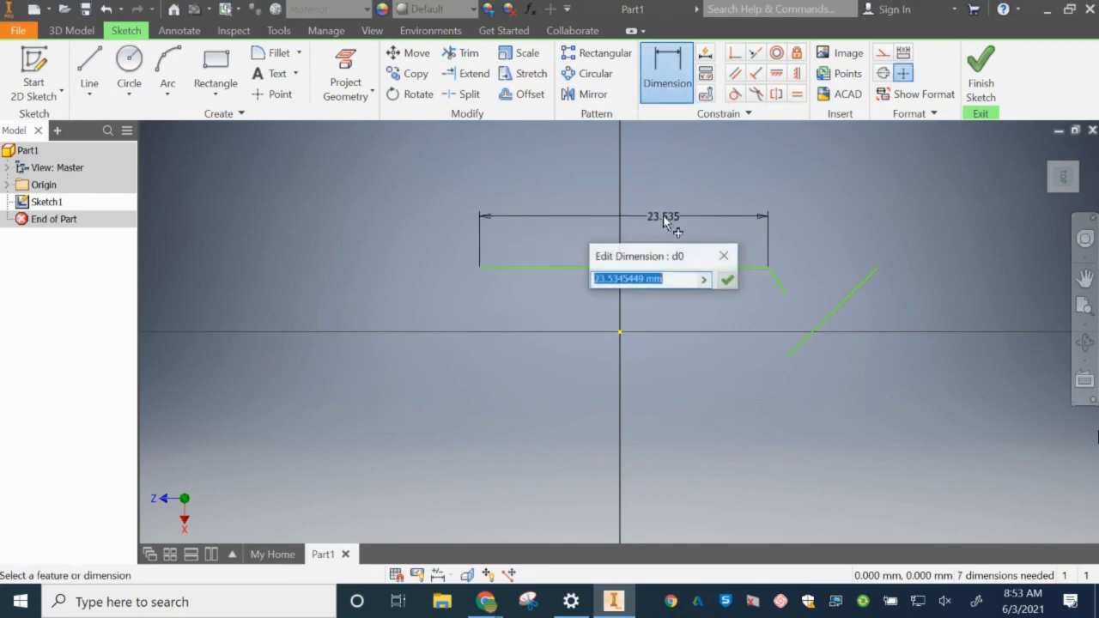
{"action": "left_click", "coordinate": [646, 279]}
{"action": "left_click_drag", "start_coordinate": [646, 279], "coordinate": [579, 281]}
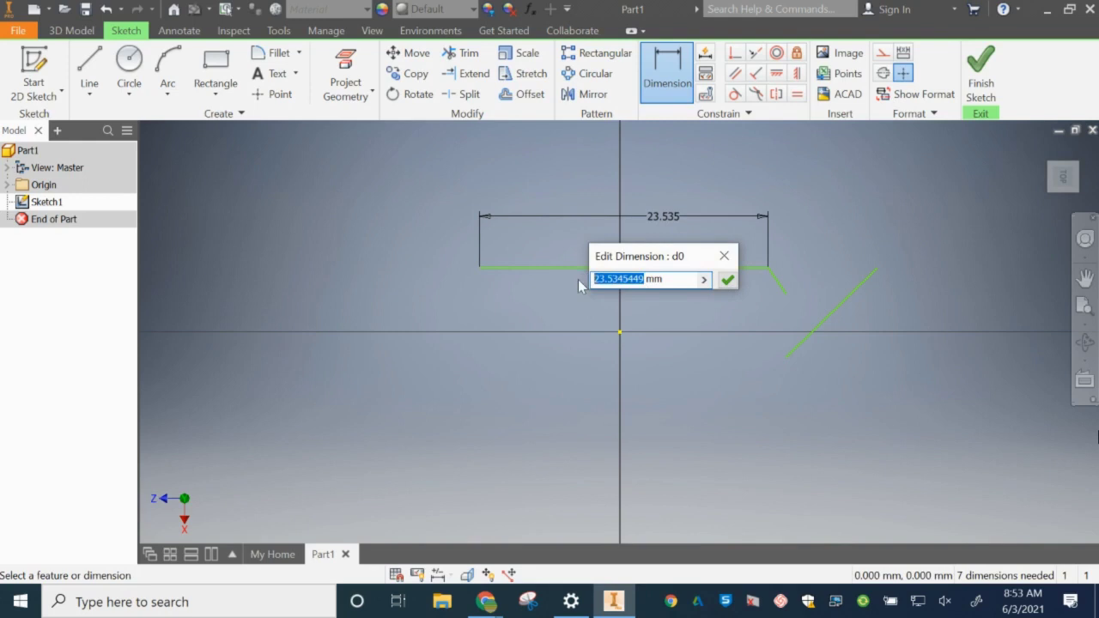
{"action": "type", "text": "20"}
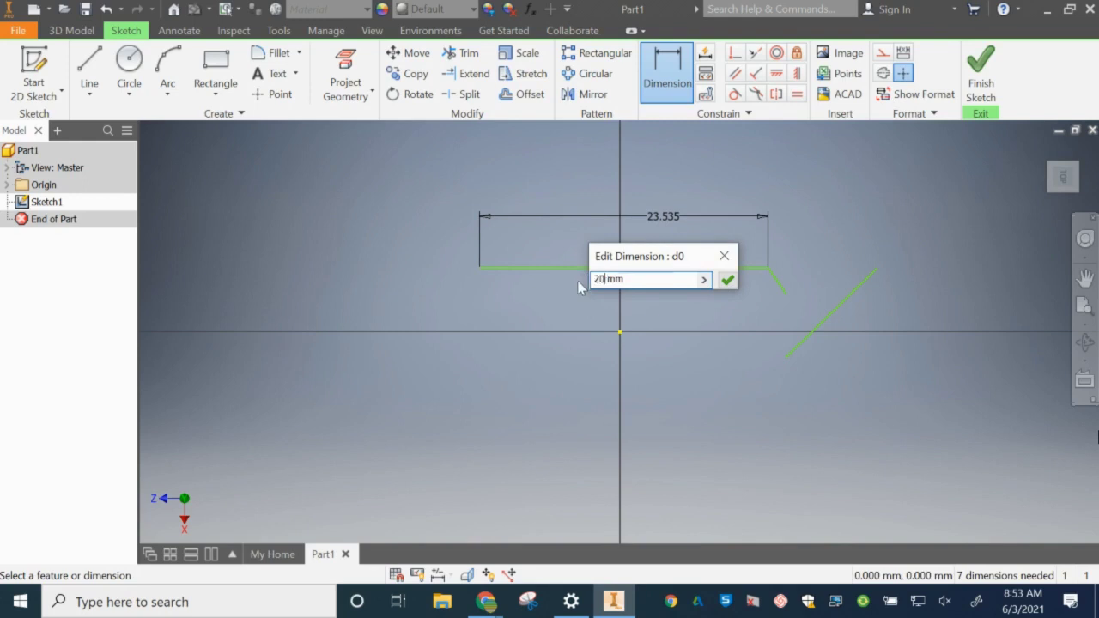
{"action": "left_click", "coordinate": [728, 281]}
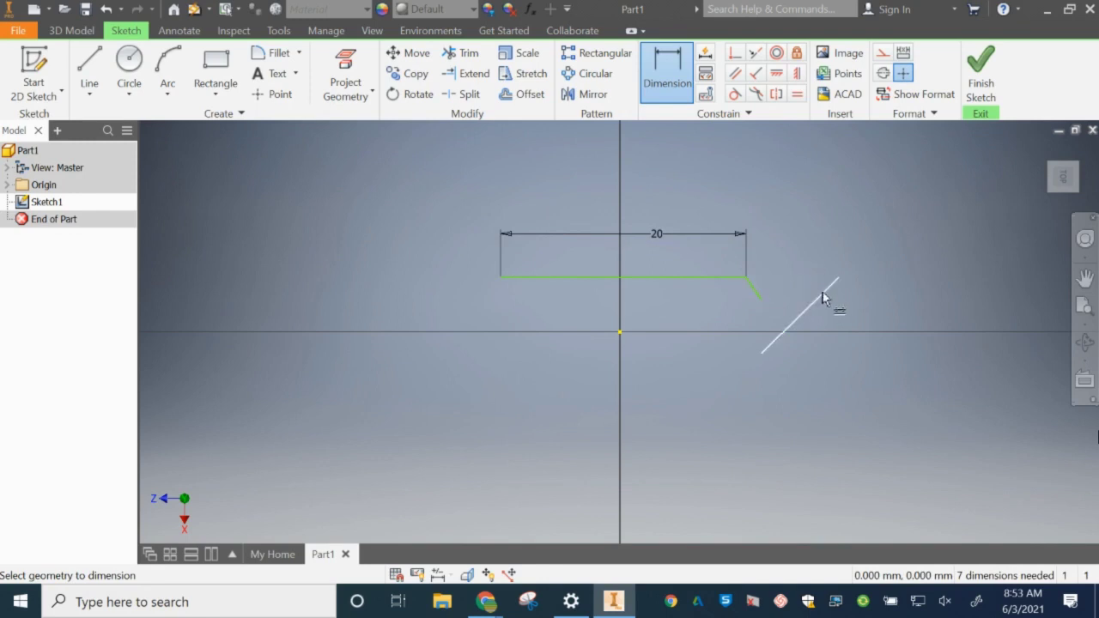
Step: Draw a four-point control-vertex spline curving beneath the origin up toward the angled tail
{"action": "left_click", "coordinate": [89, 92]}
{"action": "left_click", "coordinate": [77, 161]}
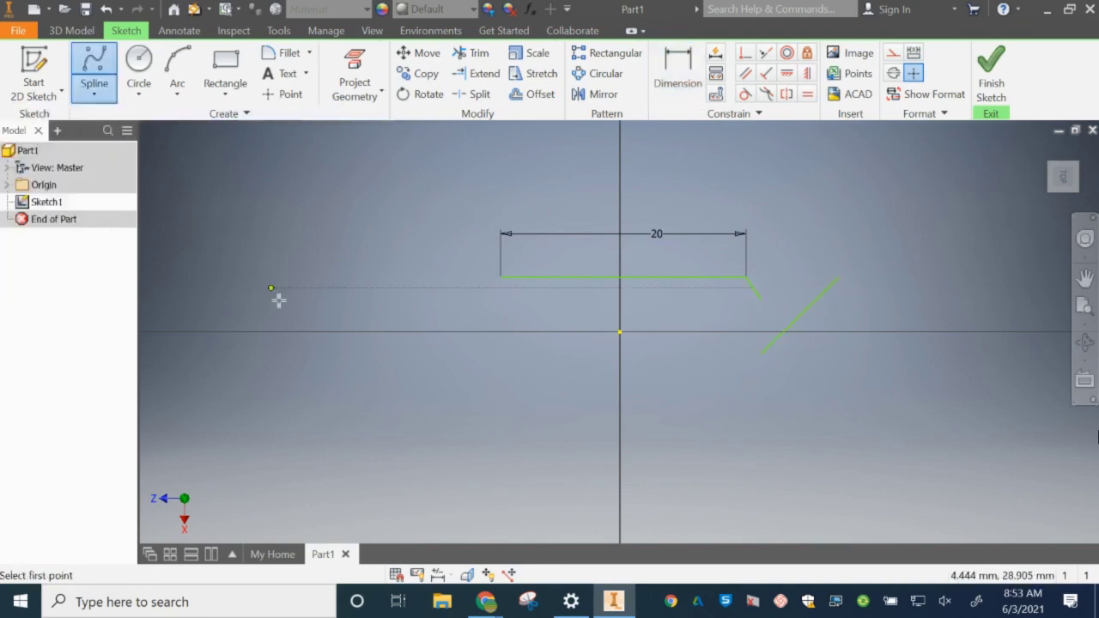
{"action": "left_click", "coordinate": [368, 388]}
{"action": "left_click", "coordinate": [456, 346]}
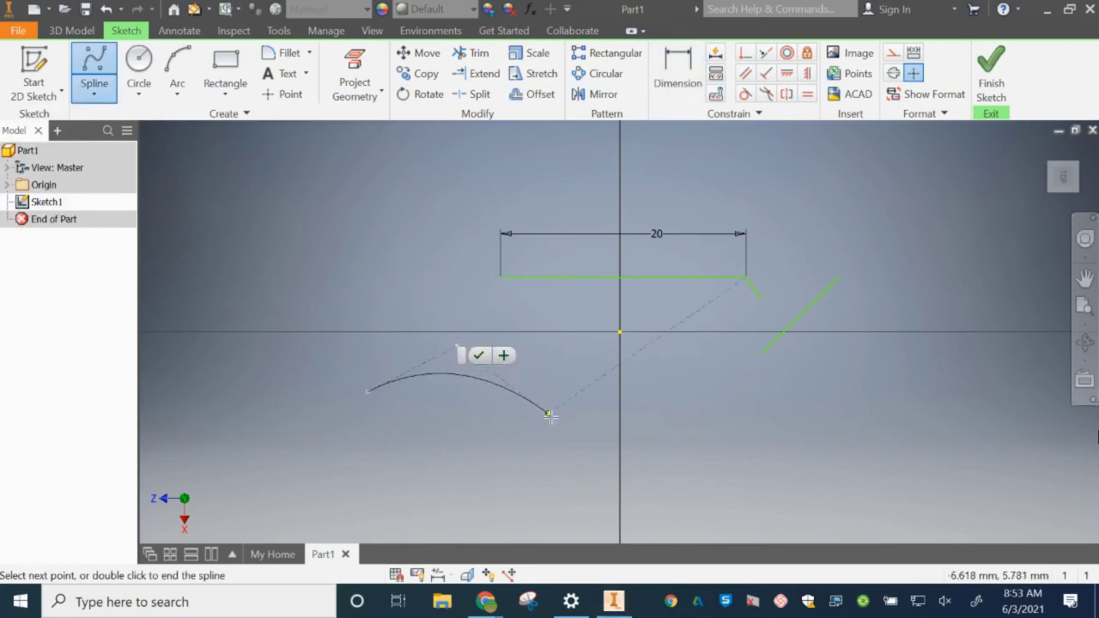
{"action": "left_click", "coordinate": [716, 439]}
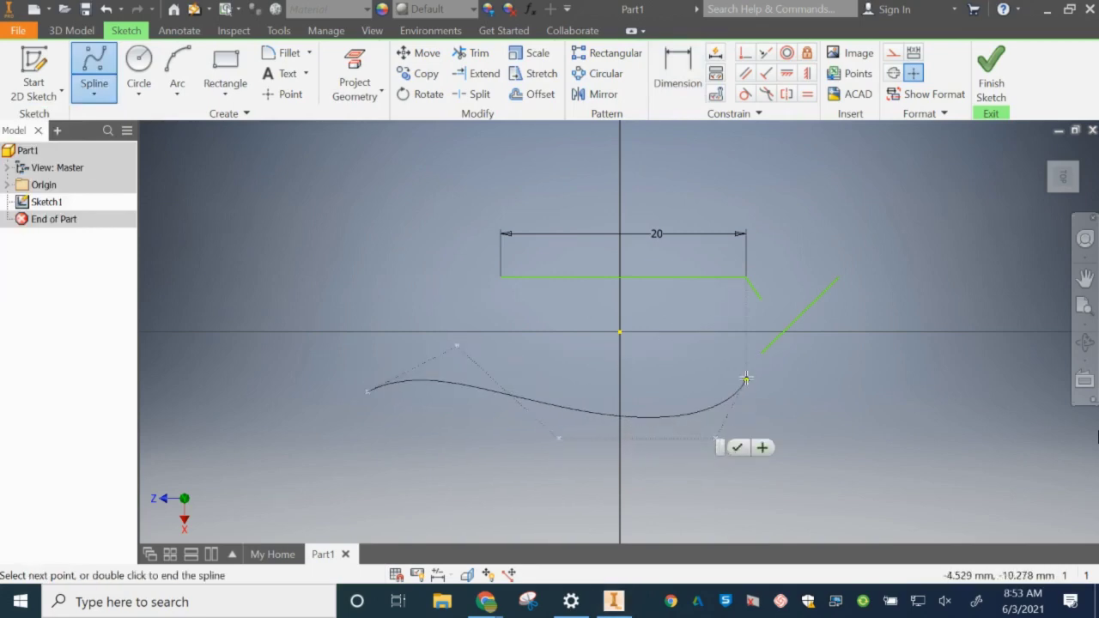
{"action": "left_click", "coordinate": [733, 309]}
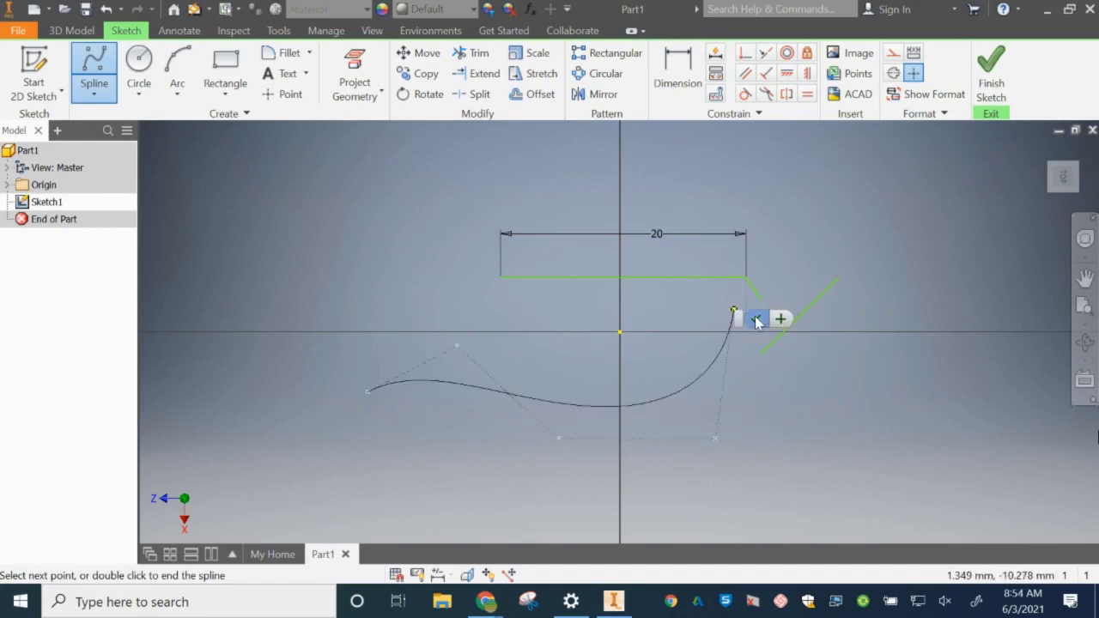
{"action": "left_click", "coordinate": [756, 320]}
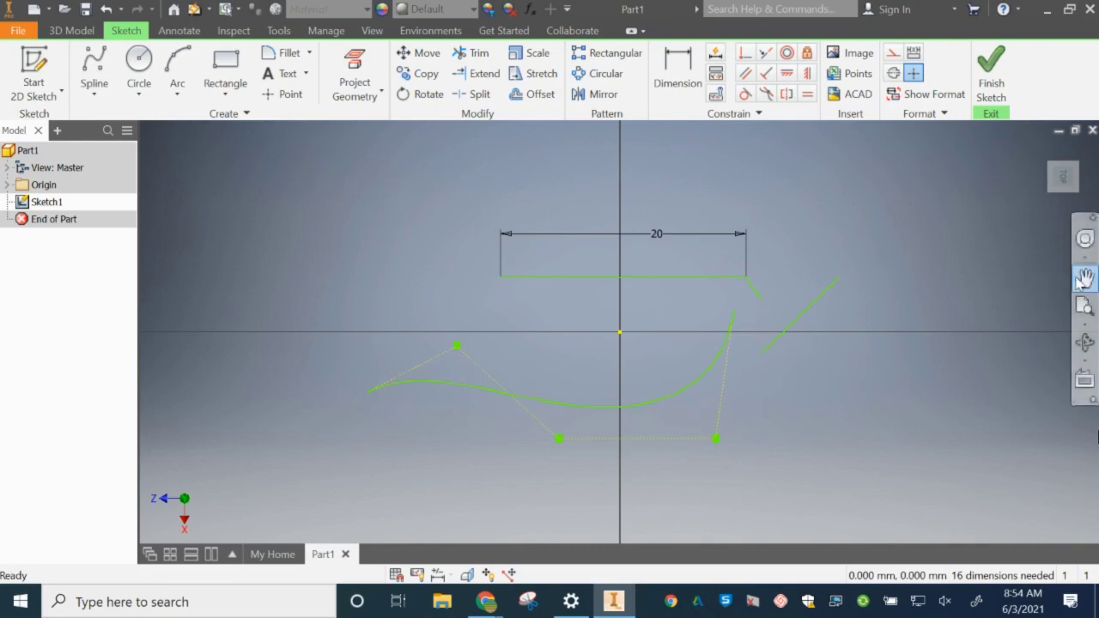
{"action": "left_click", "coordinate": [1084, 279]}
Step: Draw a center-point circle on the horizontal axis to the right of the existing sketch
{"action": "mouse_move", "coordinate": [944, 321]}
{"action": "left_mouse_down"}
{"action": "mouse_move", "coordinate": [709, 324]}
{"action": "mouse_move", "coordinate": [601, 300]}
{"action": "mouse_move", "coordinate": [534, 310]}
{"action": "left_mouse_up"}
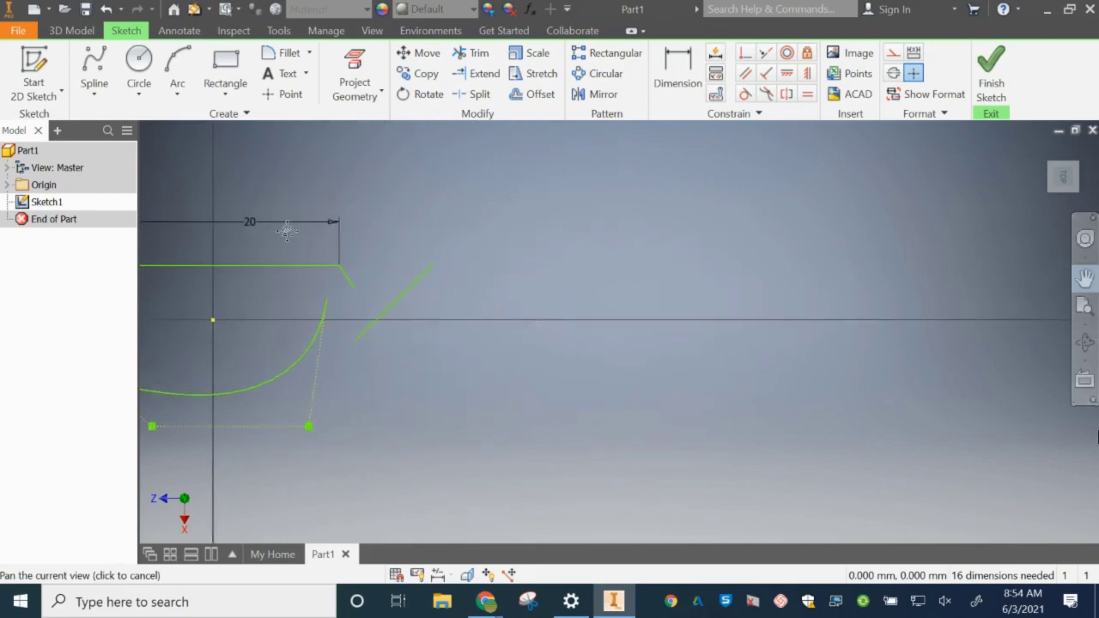
{"action": "left_click", "coordinate": [137, 98]}
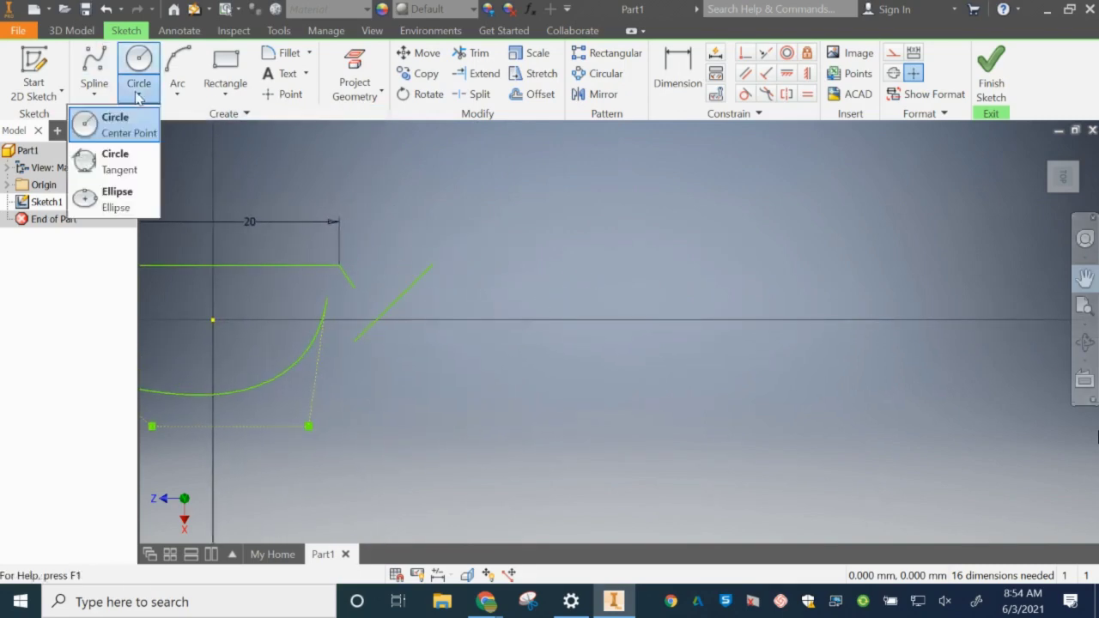
{"action": "left_click", "coordinate": [127, 120]}
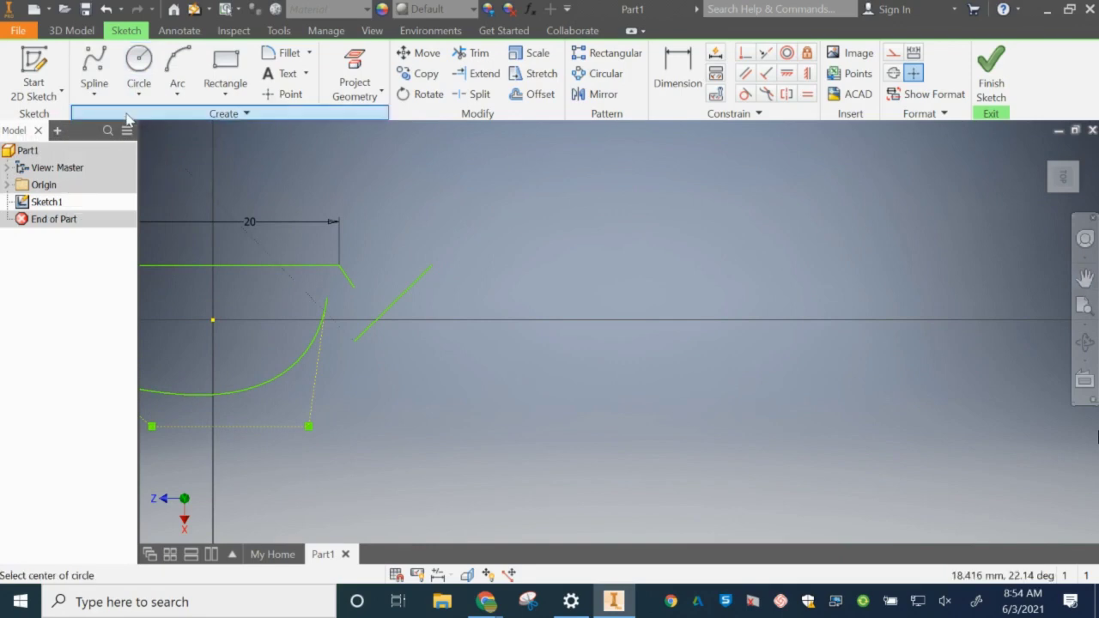
{"action": "left_click", "coordinate": [671, 341]}
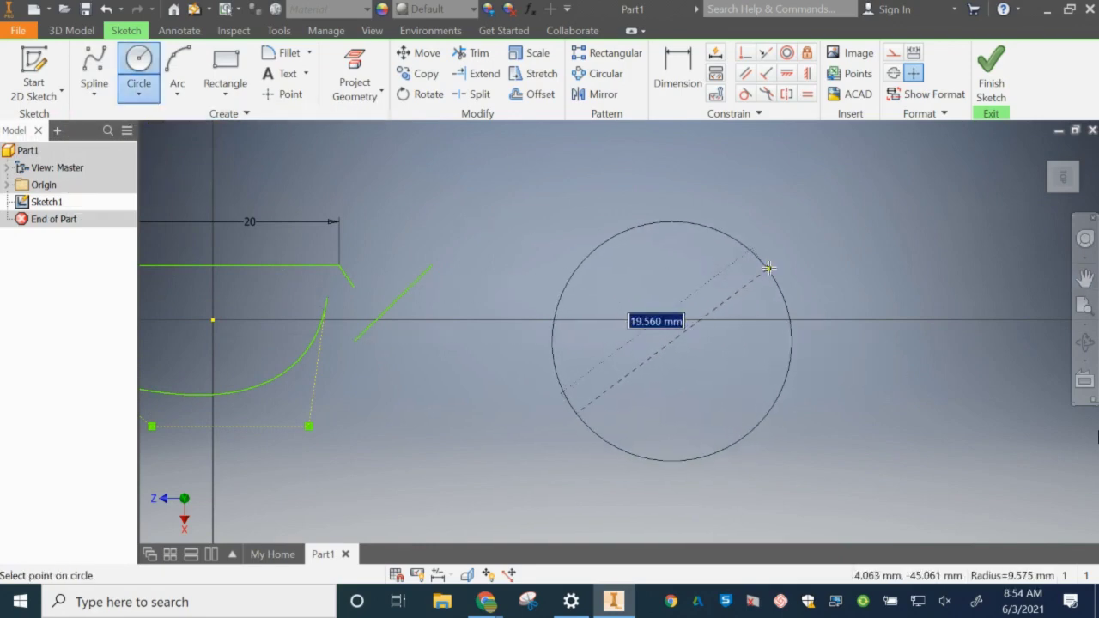
{"action": "left_click", "coordinate": [775, 266]}
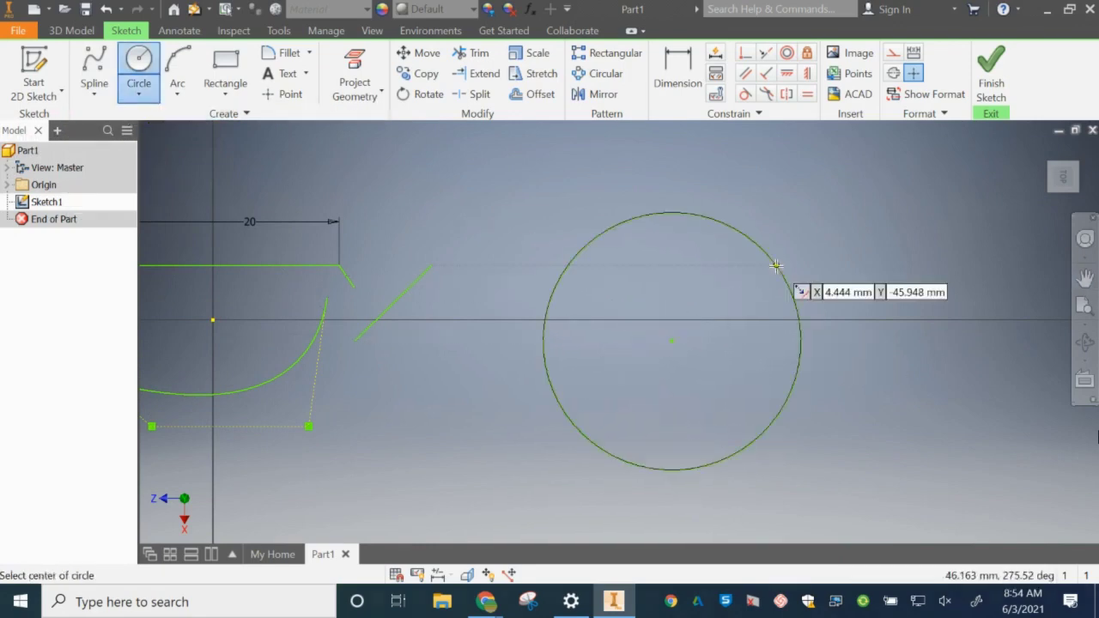
{"action": "key", "text": "d"}
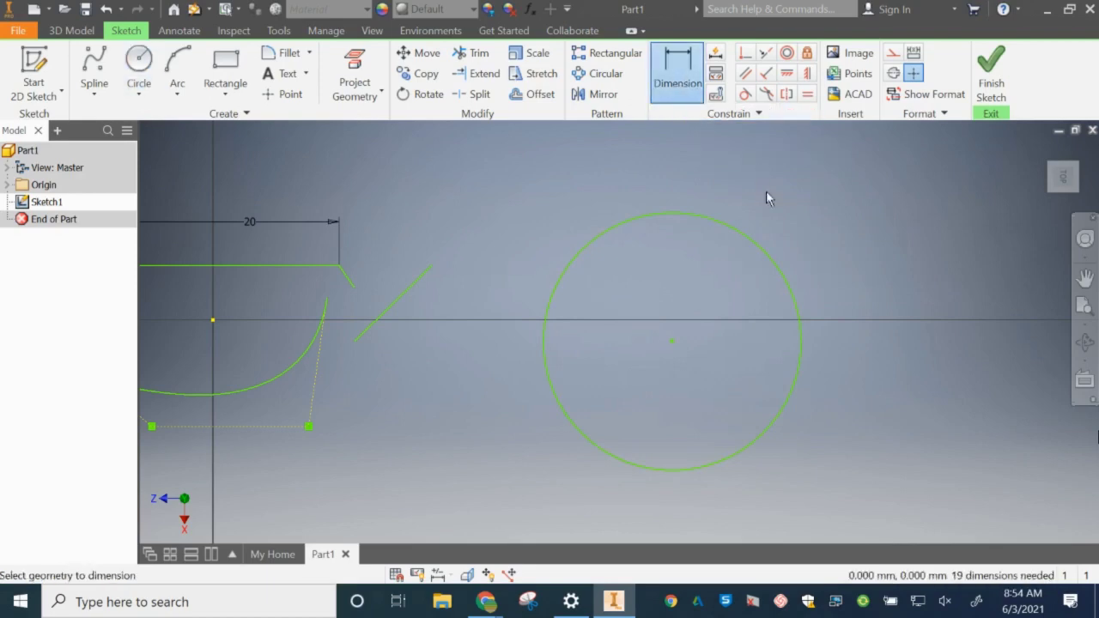
Step: Add a diameter dimension to the circle, changing it from 21.028 to 20 mm
{"action": "left_click", "coordinate": [785, 275]}
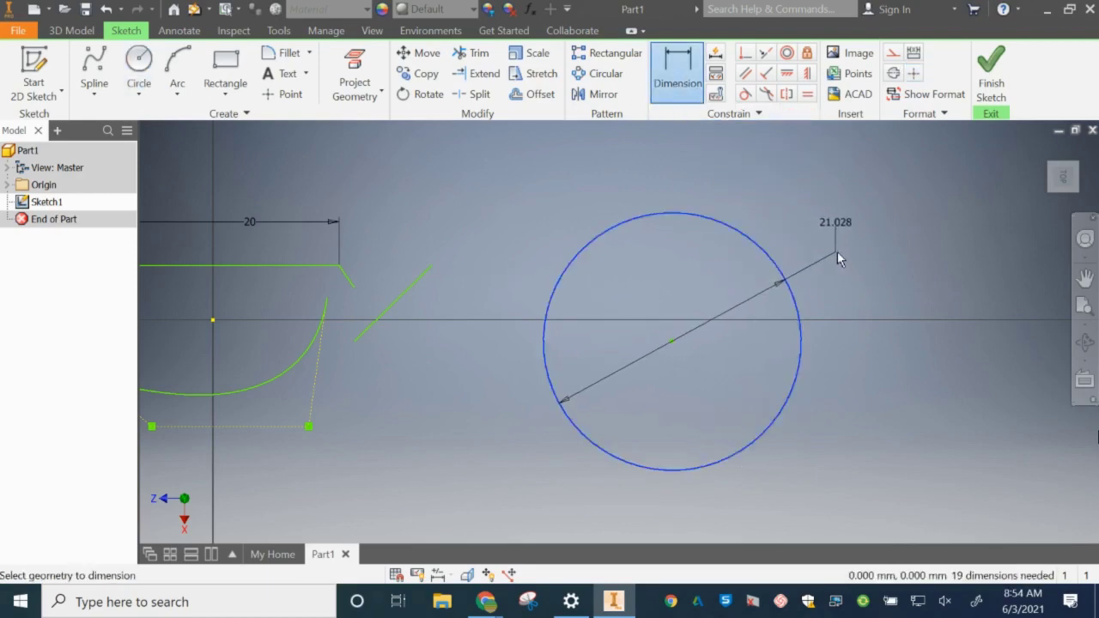
{"action": "left_click", "coordinate": [838, 260]}
{"action": "left_click", "coordinate": [816, 313]}
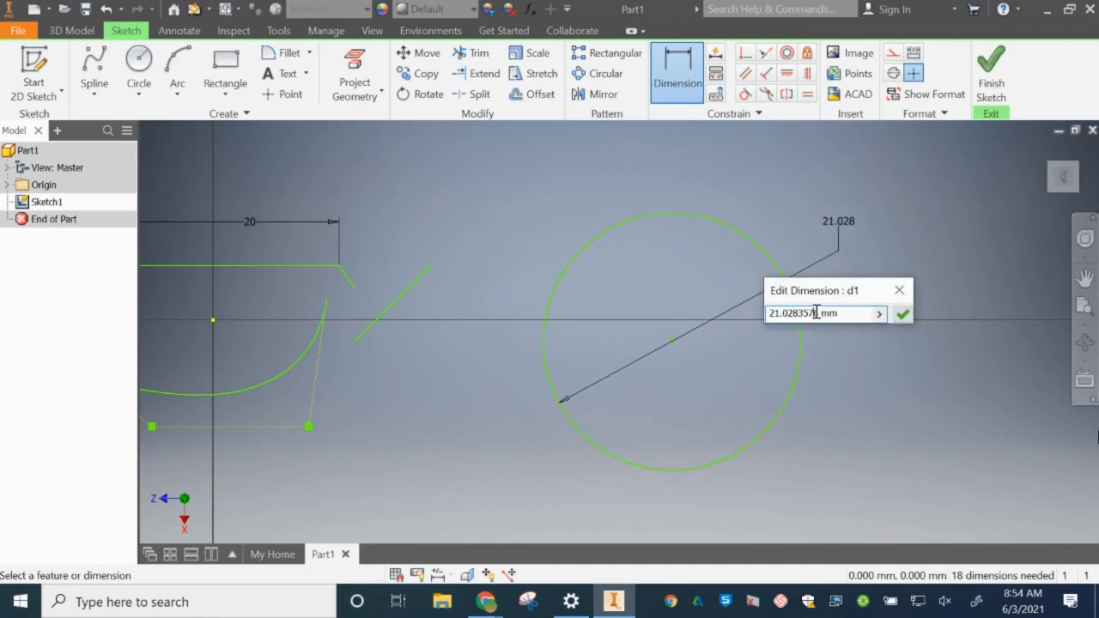
{"action": "left_click_drag", "start_coordinate": [820, 314], "coordinate": [768, 314]}
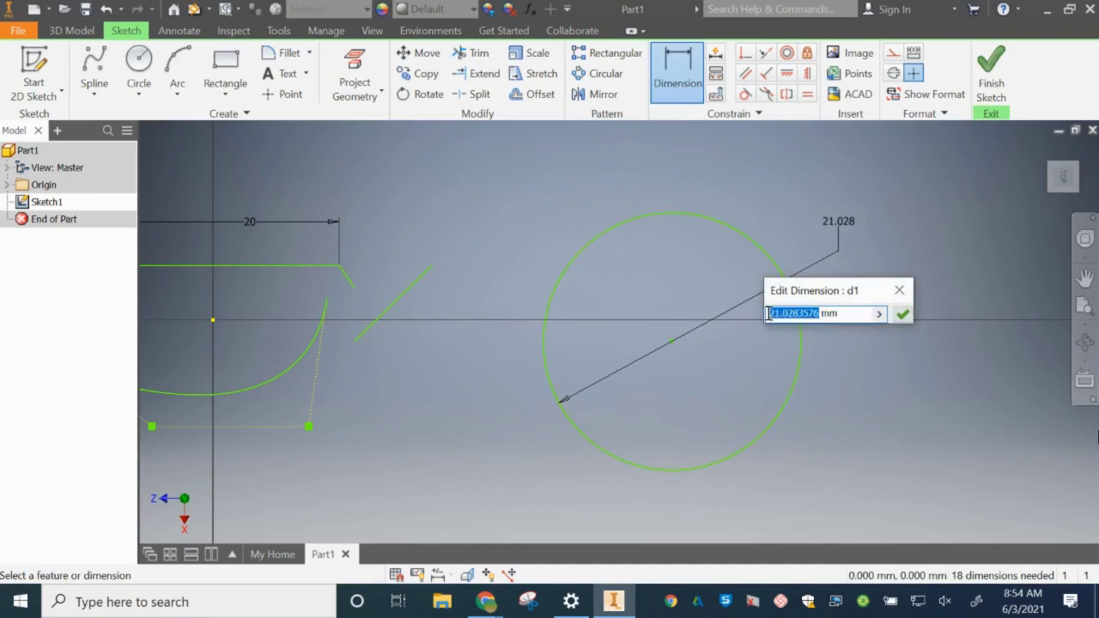
{"action": "type", "text": "2"}
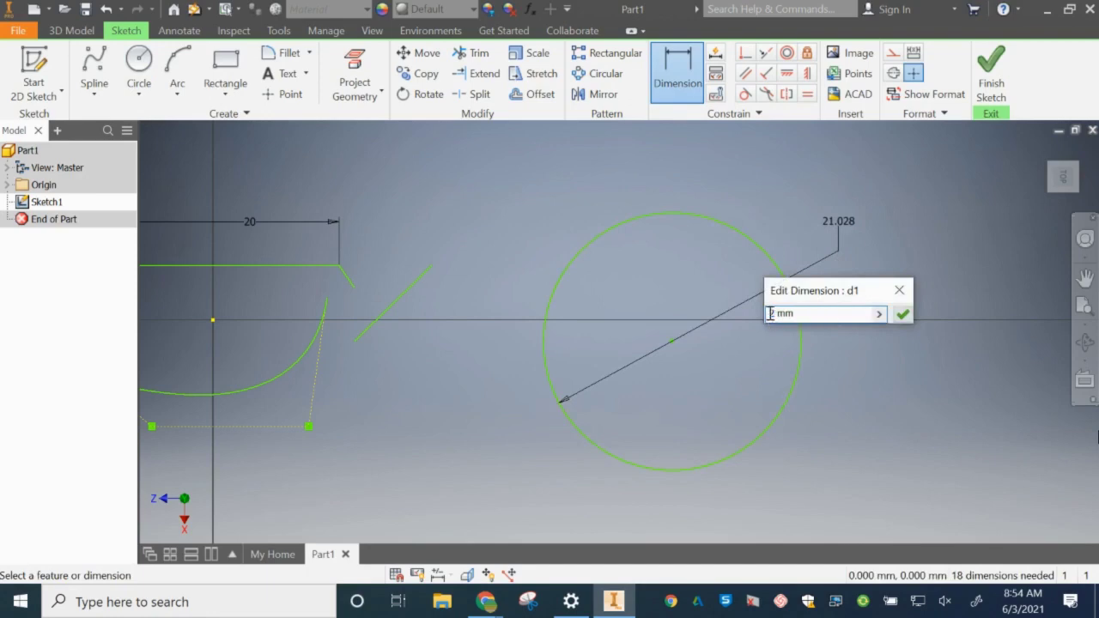
{"action": "type", "text": "0"}
{"action": "left_click", "coordinate": [902, 314]}
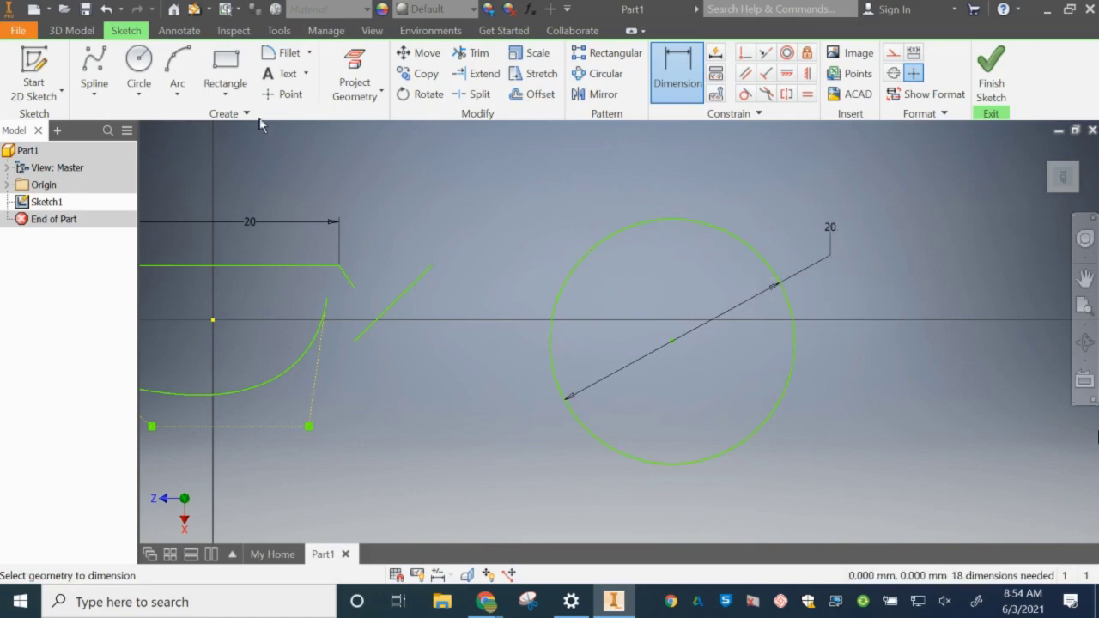
Step: Draw a three-point arc between the diagonal line and the 20 mm circle
{"action": "left_click", "coordinate": [181, 95]}
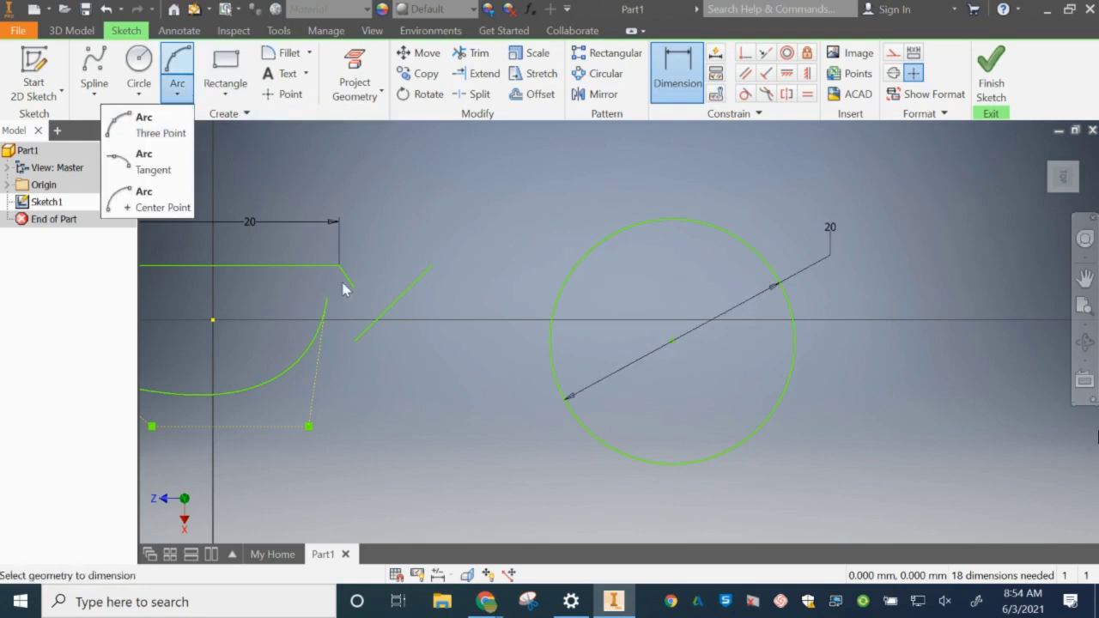
{"action": "left_click", "coordinate": [159, 125]}
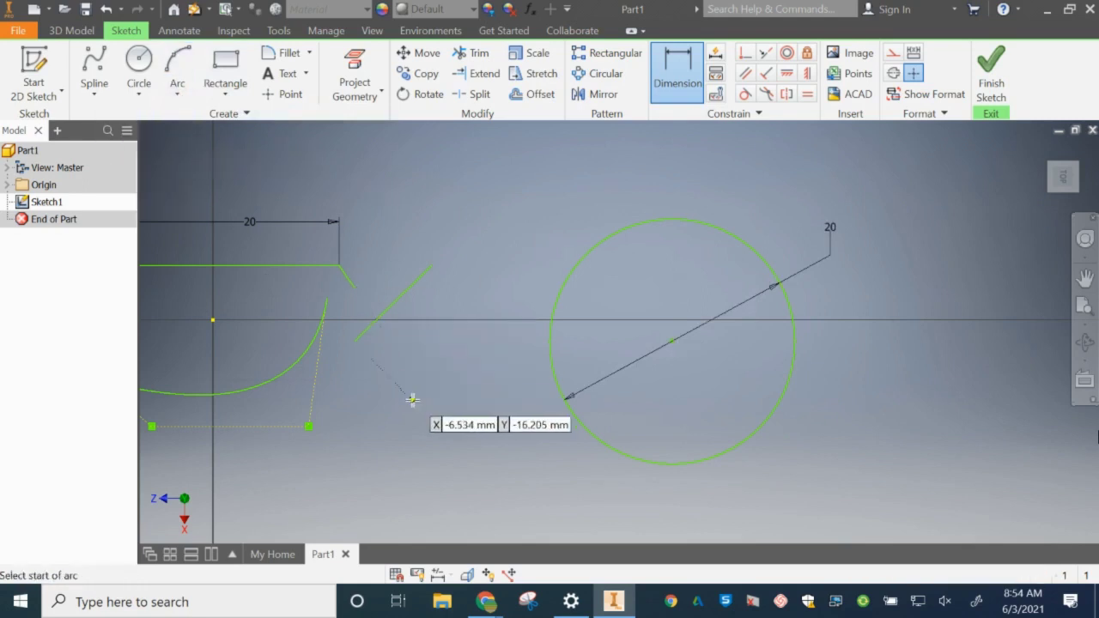
{"action": "left_click", "coordinate": [413, 398]}
{"action": "left_click", "coordinate": [519, 227]}
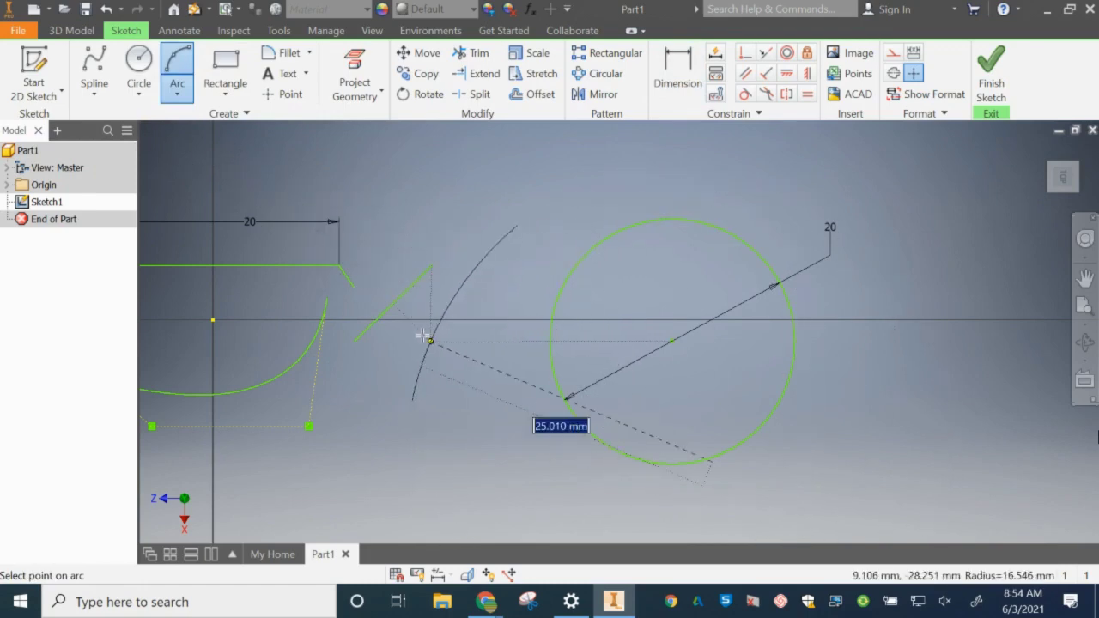
{"action": "left_click", "coordinate": [399, 294]}
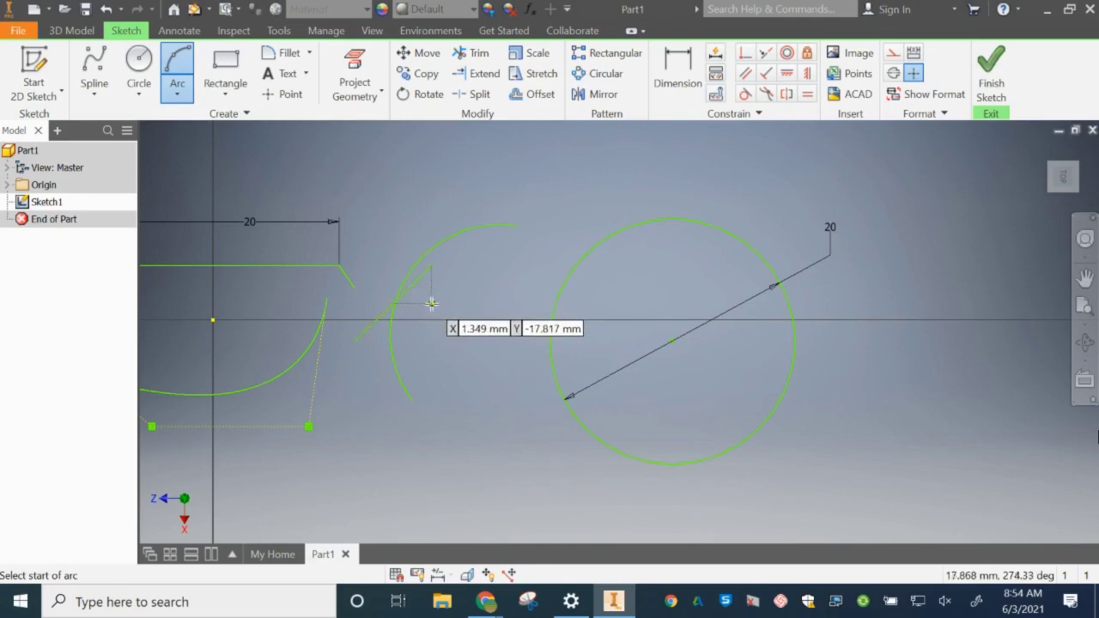
{"action": "right_click", "coordinate": [562, 211]}
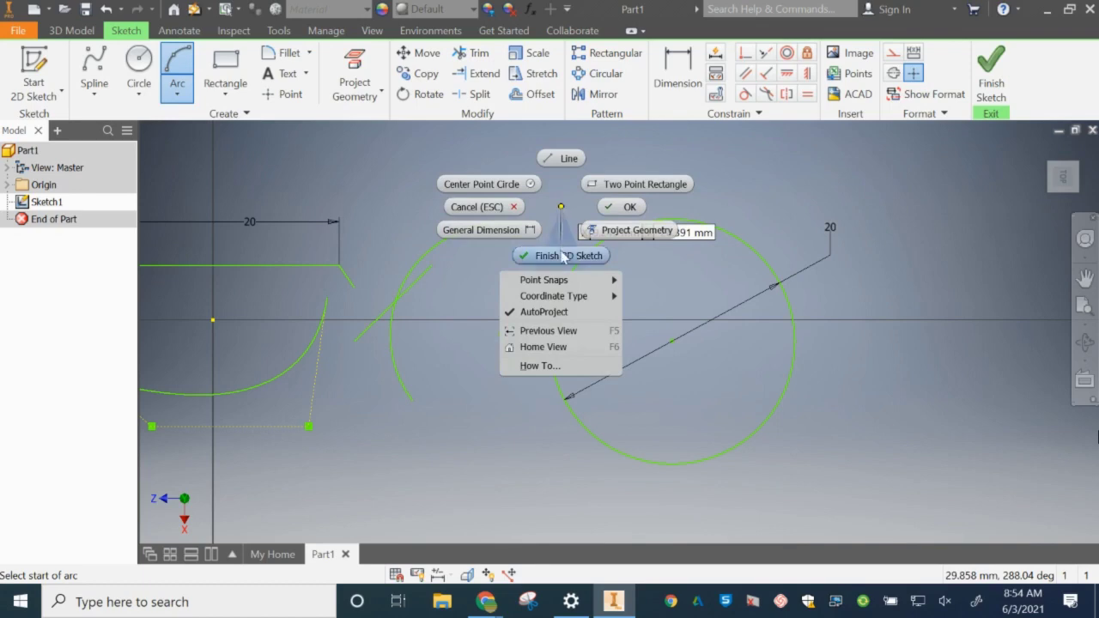
{"action": "key", "text": "Escape"}
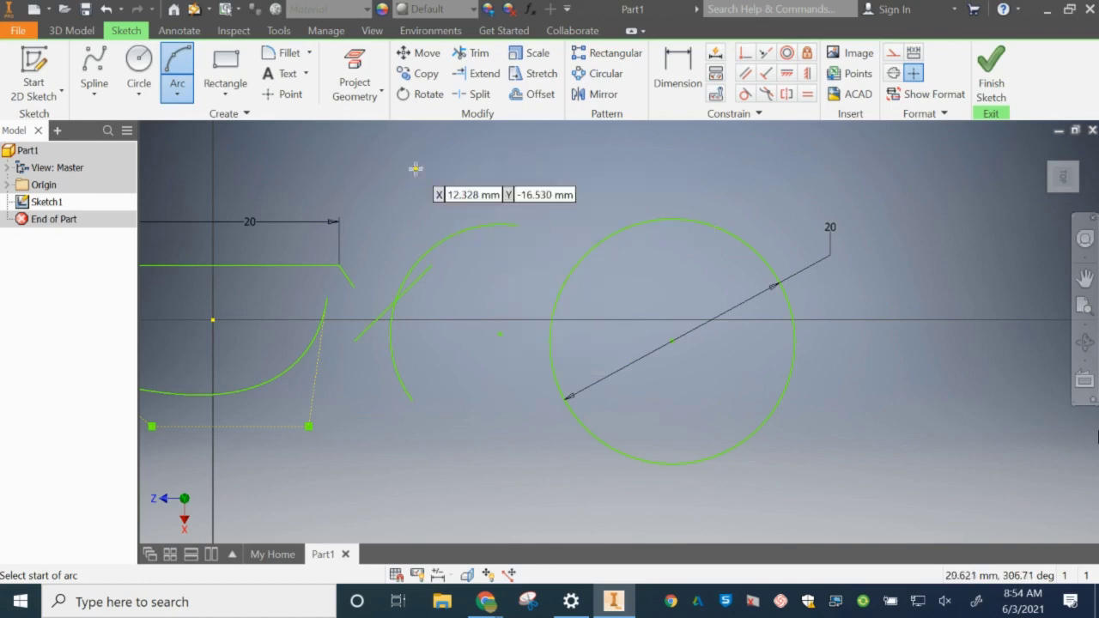
{"action": "key", "text": "Escape"}
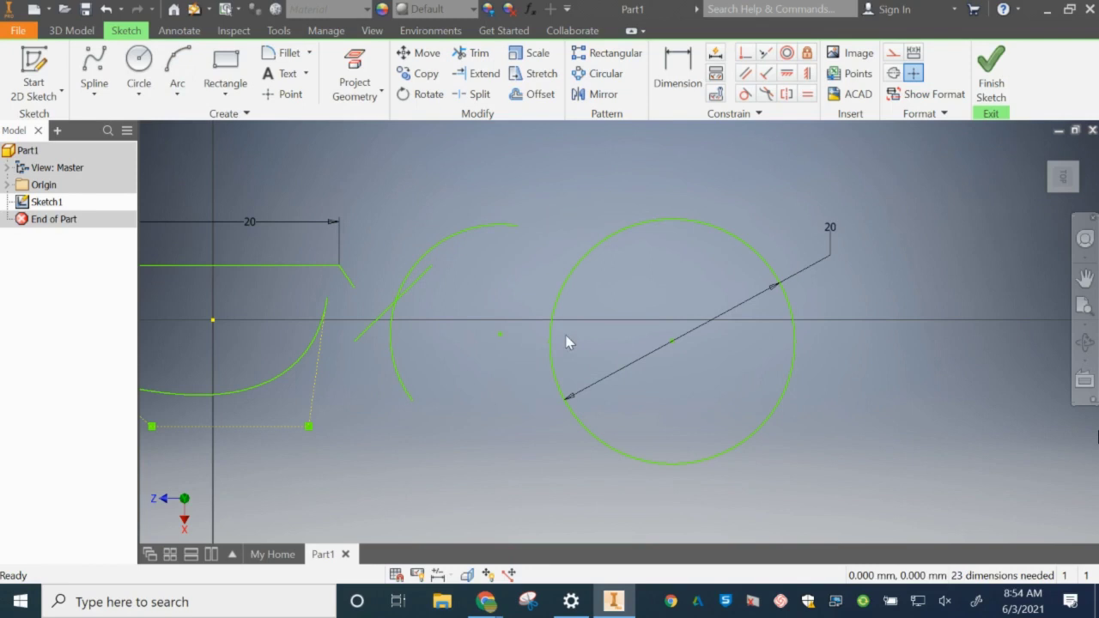
Step: Draw a two-point rectangle overlapping the lower right of the 20 mm circle
{"action": "left_click", "coordinate": [230, 97]}
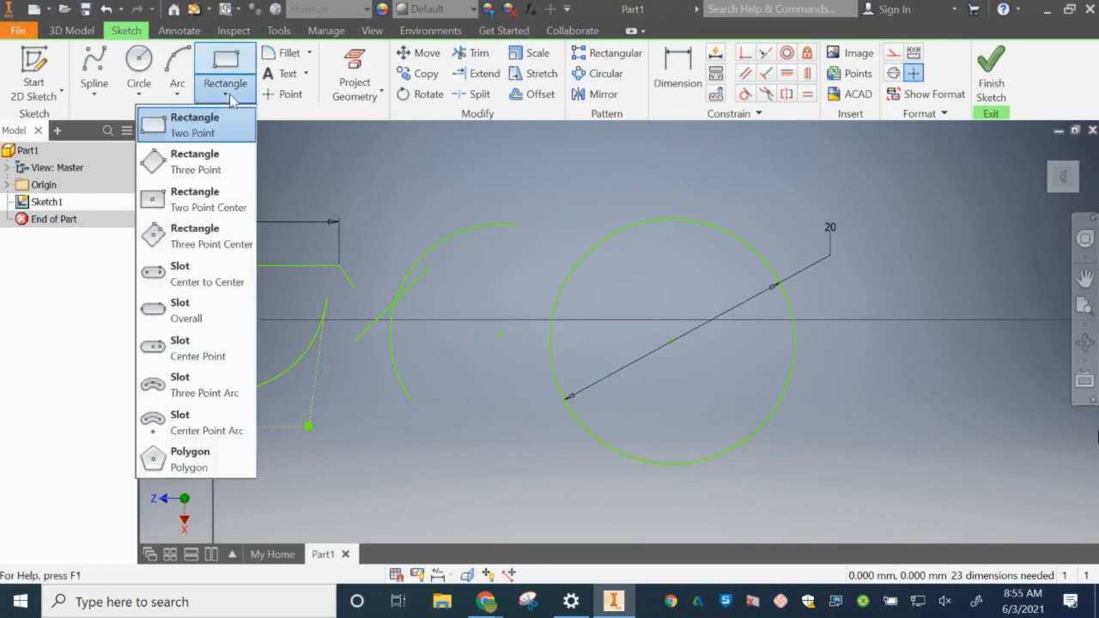
{"action": "left_click", "coordinate": [225, 128]}
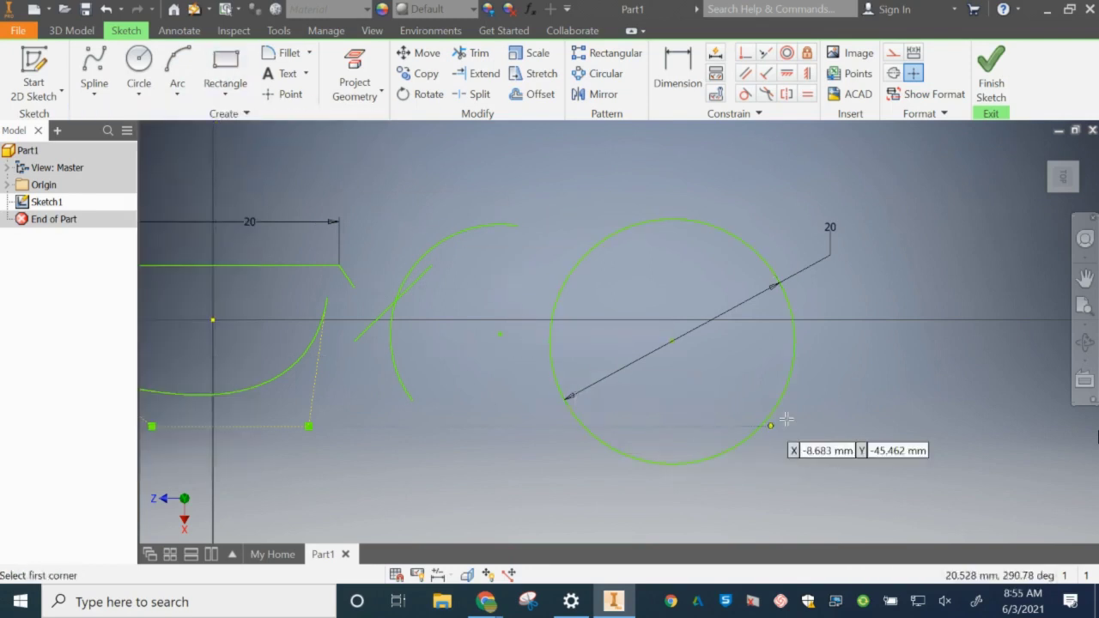
{"action": "left_click", "coordinate": [621, 504]}
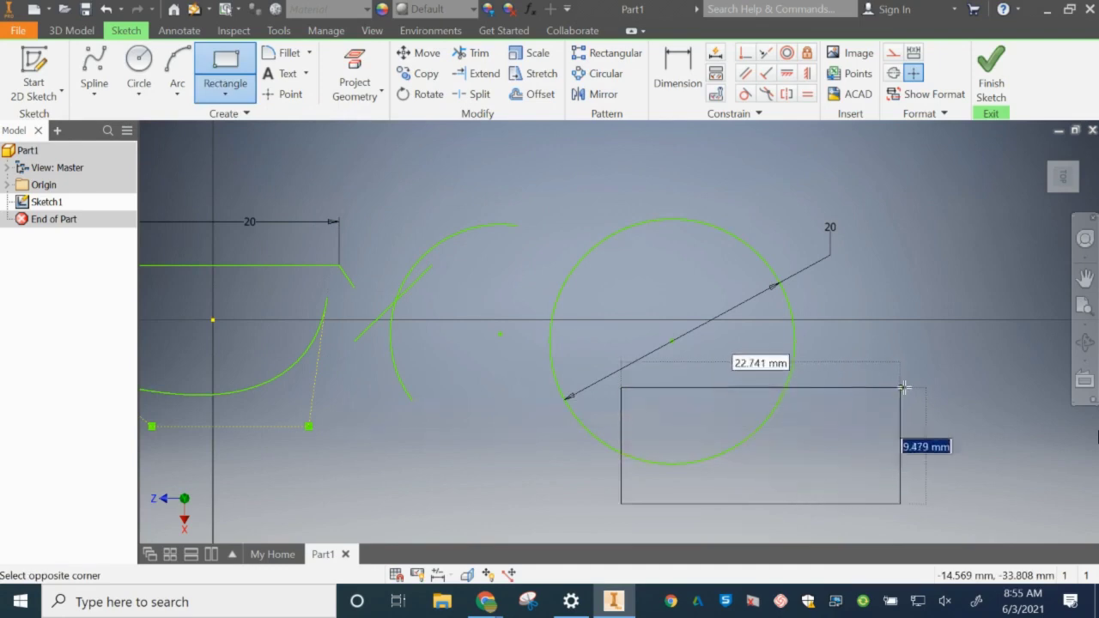
{"action": "left_click", "coordinate": [940, 374]}
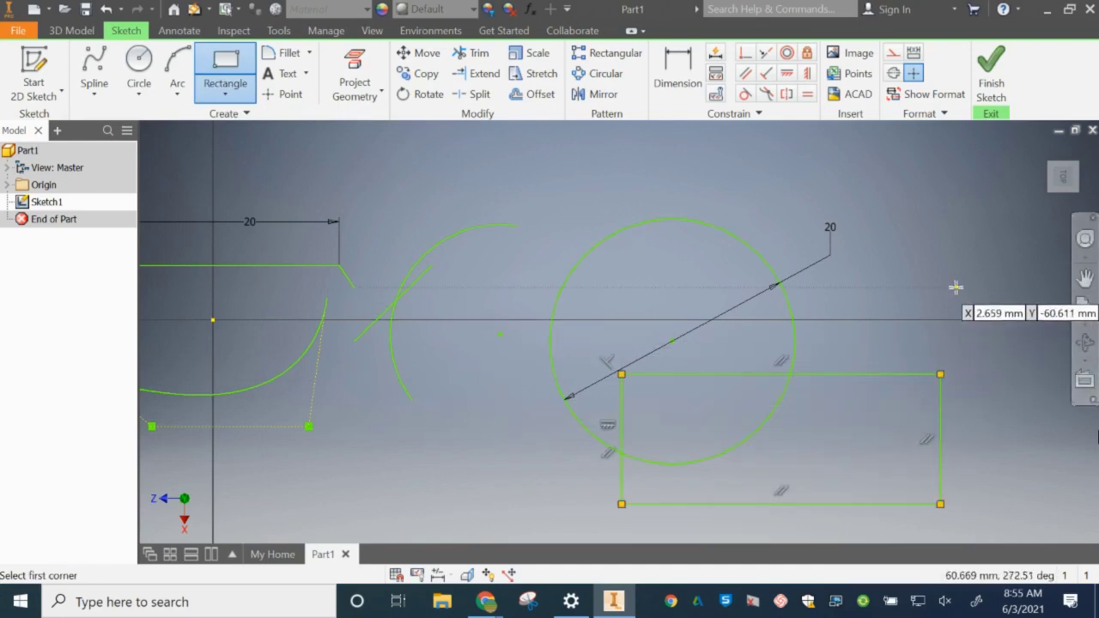
{"action": "key", "text": "Escape"}
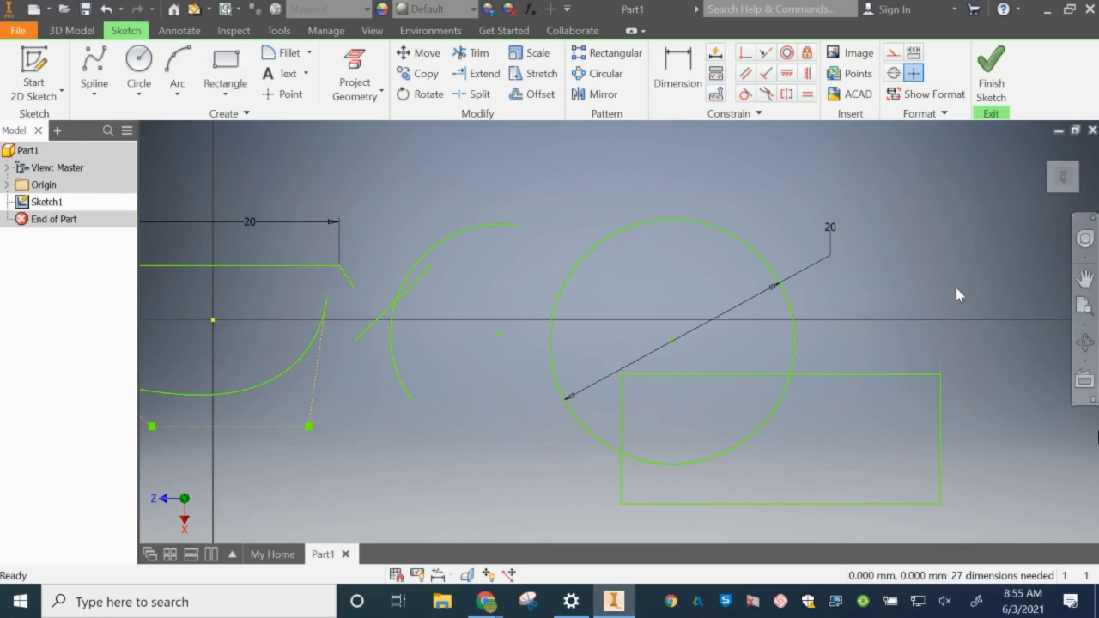
{"action": "left_click", "coordinate": [1085, 277]}
Step: Fillet the rectangle's top-right corner with a 2.000 mm radius
{"action": "left_click_drag", "start_coordinate": [885, 383], "coordinate": [708, 365]}
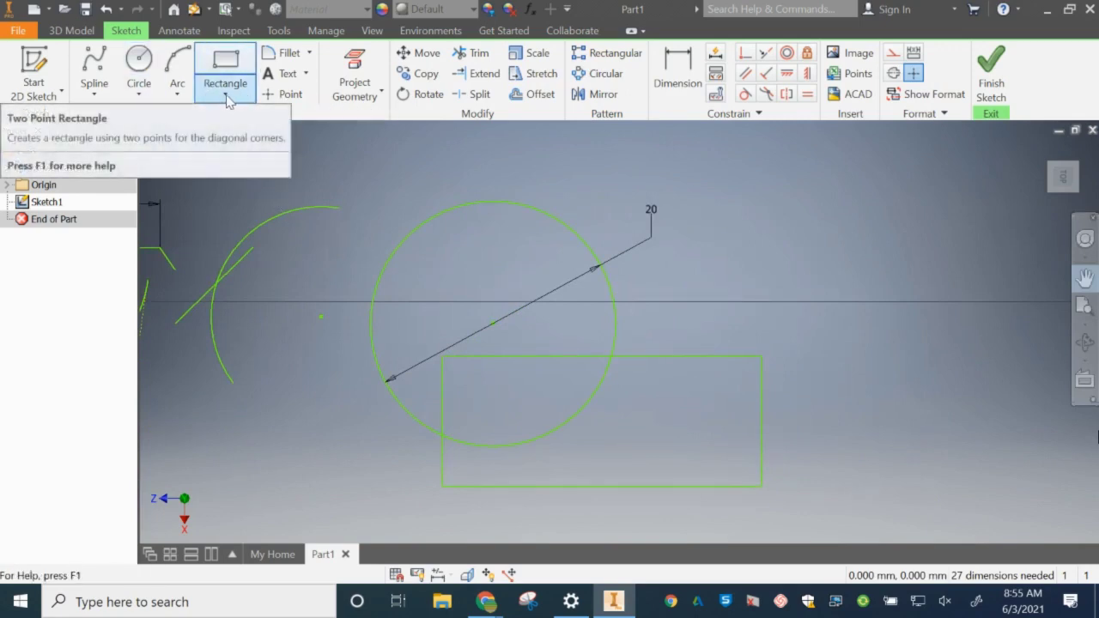
{"action": "left_click", "coordinate": [270, 55]}
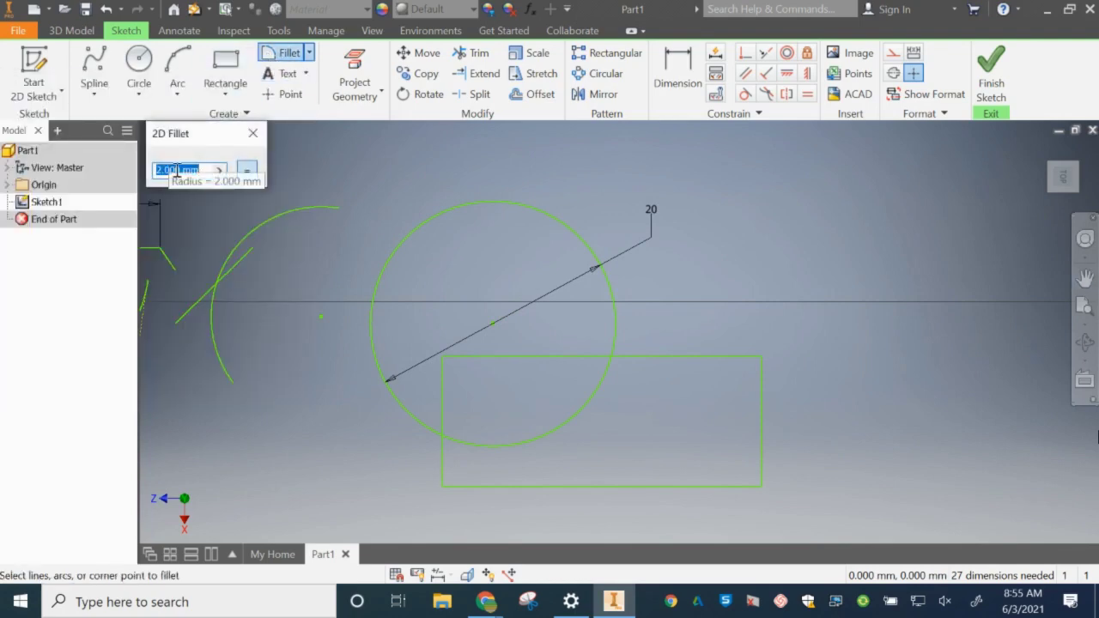
{"action": "left_click", "coordinate": [733, 358]}
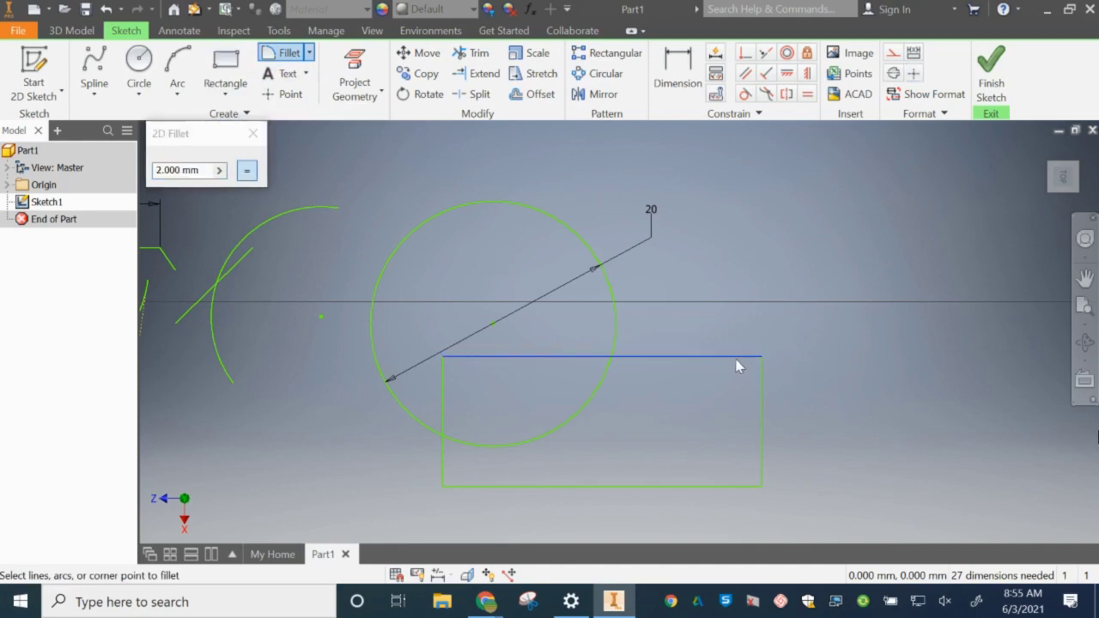
{"action": "left_click", "coordinate": [761, 385]}
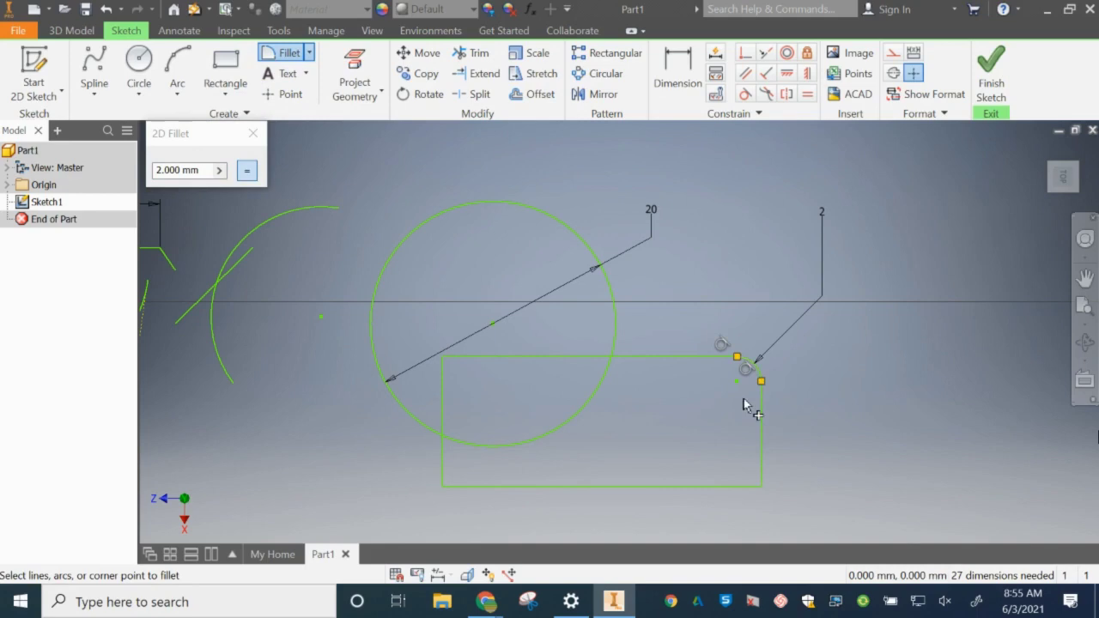
{"action": "left_click", "coordinate": [161, 171]}
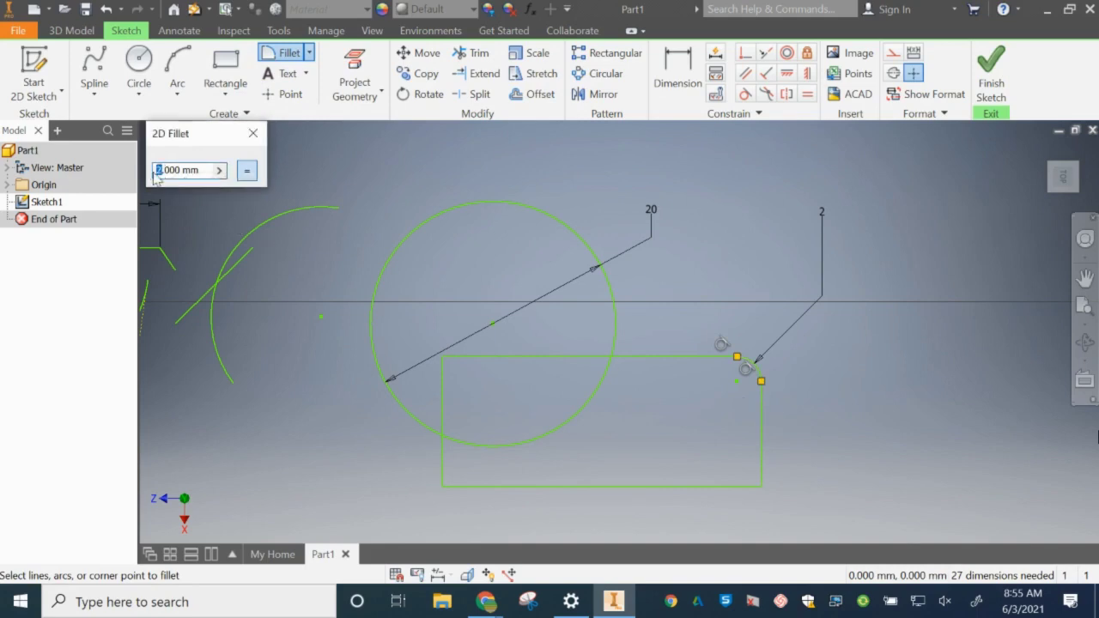
{"action": "left_click", "coordinate": [220, 171]}
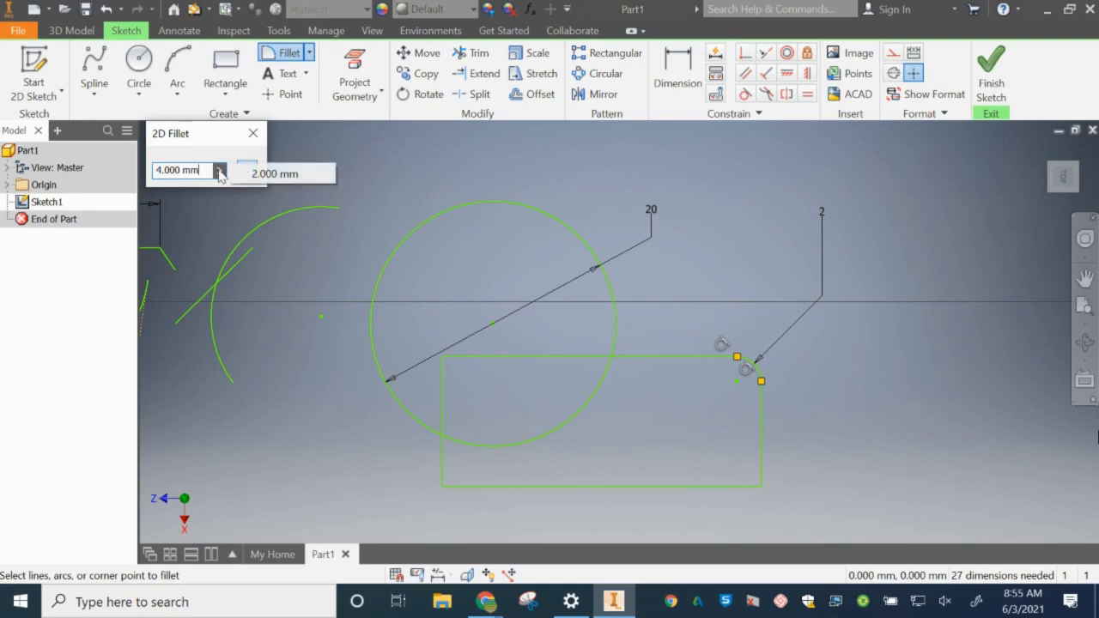
{"action": "left_click", "coordinate": [244, 174]}
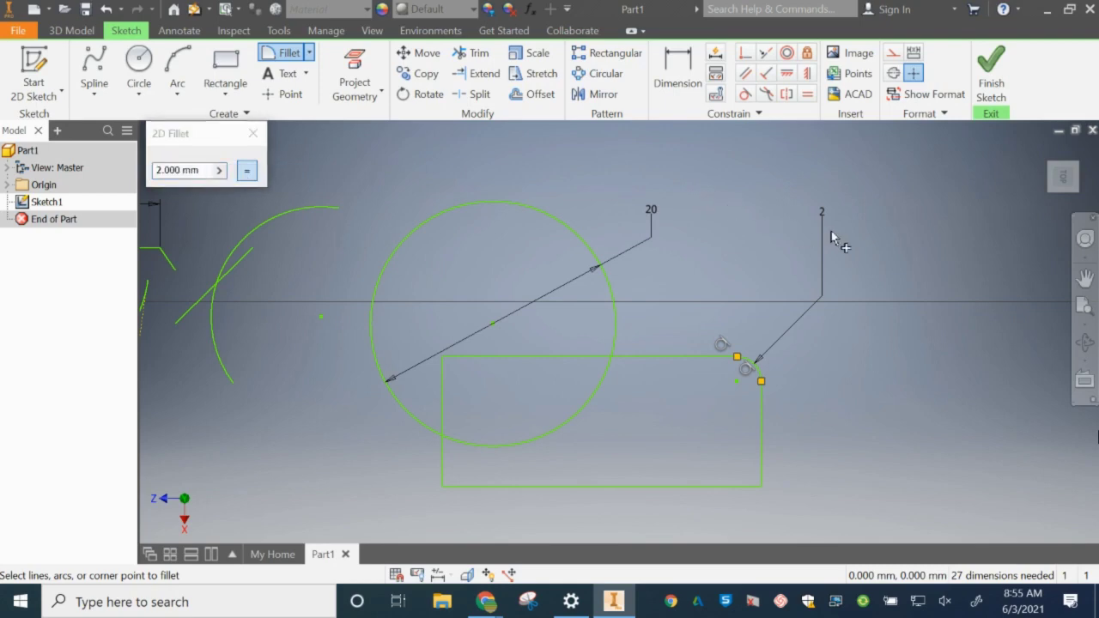
{"action": "left_click", "coordinate": [252, 133]}
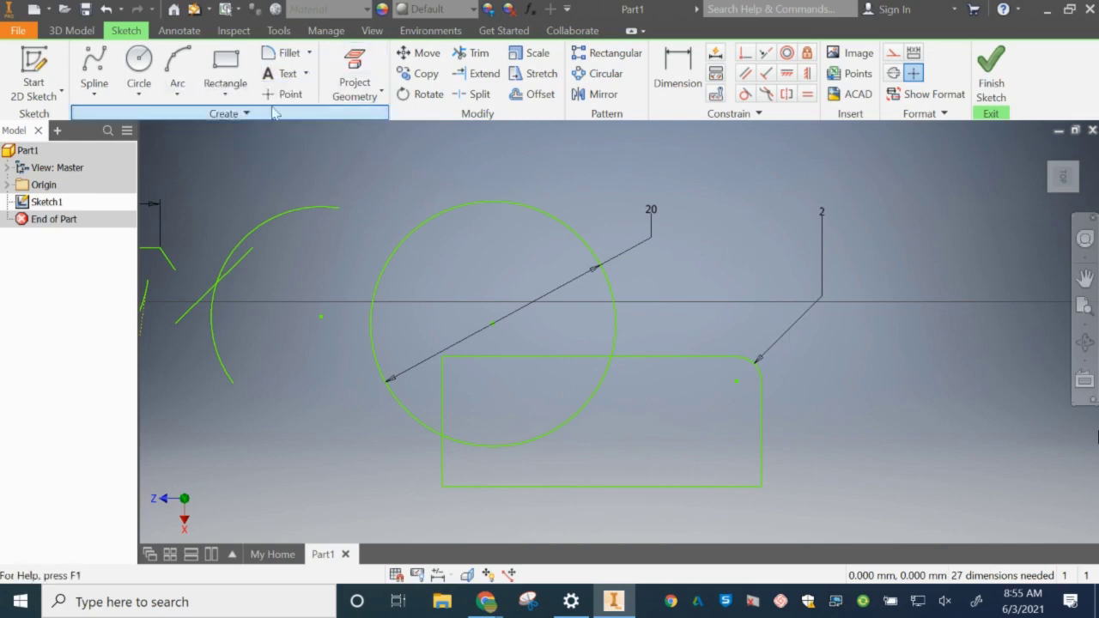
Step: Place three sketch points above the rectangle
{"action": "left_click", "coordinate": [284, 94]}
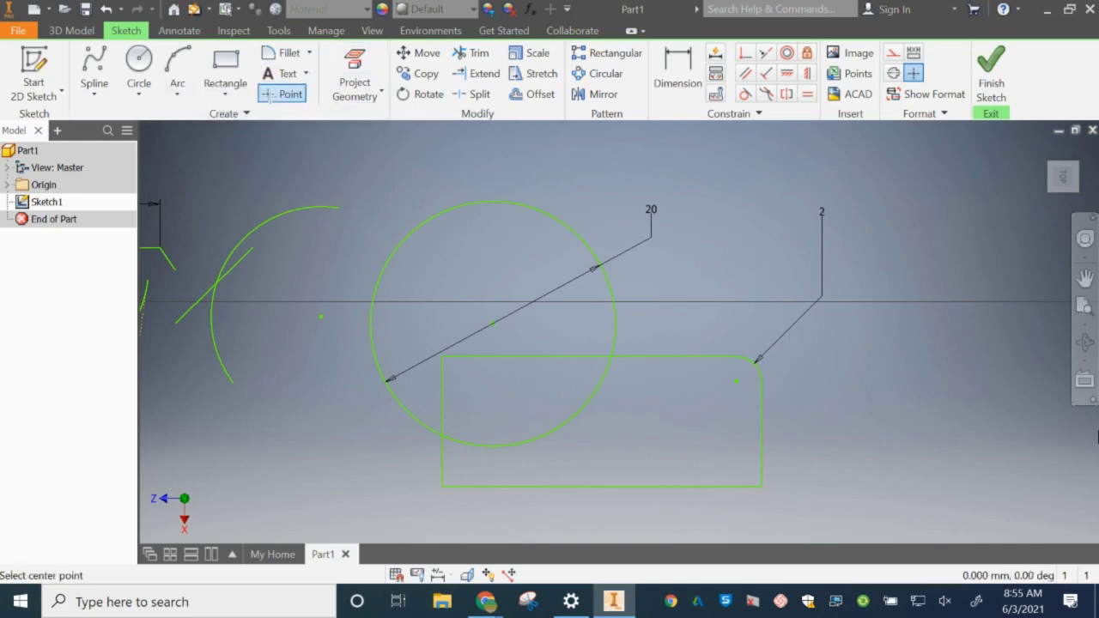
{"action": "left_click", "coordinate": [652, 260]}
{"action": "left_click", "coordinate": [709, 256]}
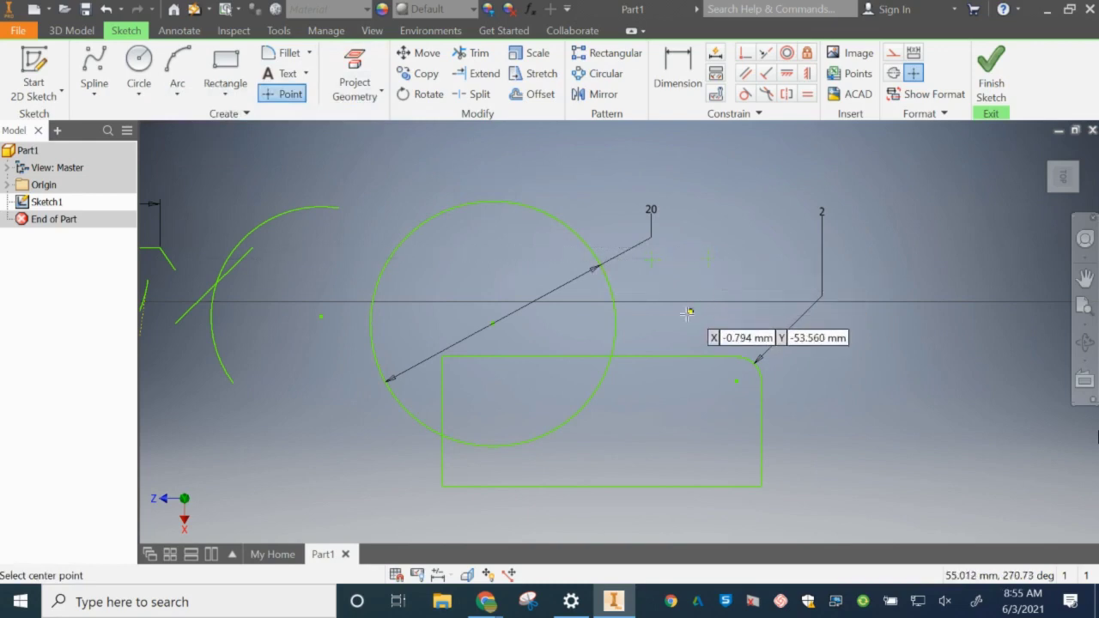
{"action": "left_click", "coordinate": [687, 315]}
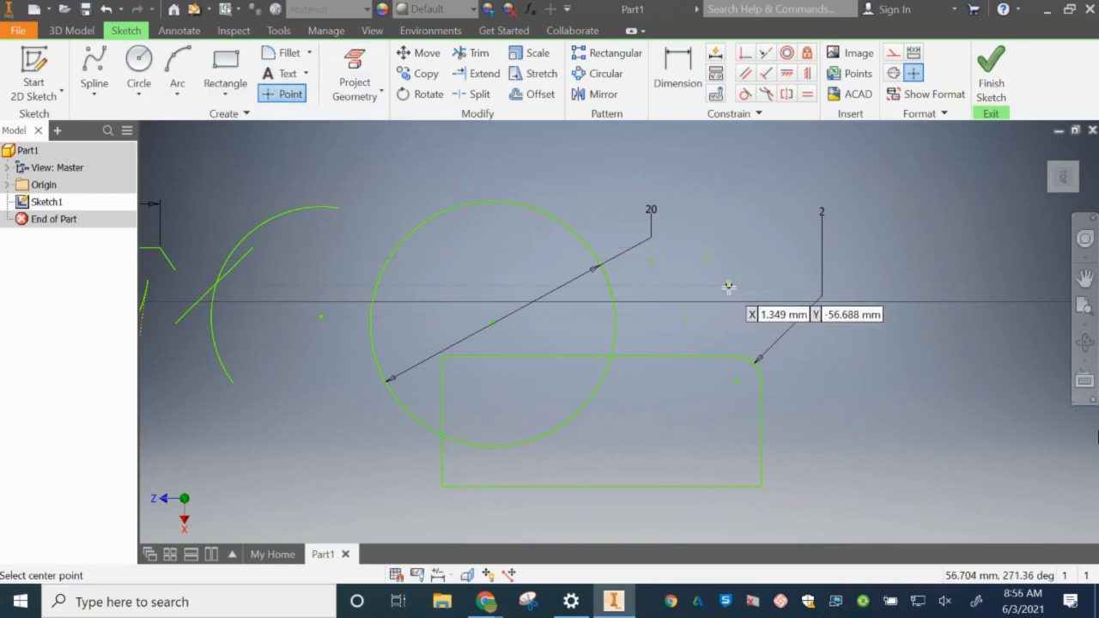
{"action": "key", "text": "Escape"}
Step: Dimension a point to the rectangle's top edge, entering 8mm
{"action": "left_click", "coordinate": [677, 73]}
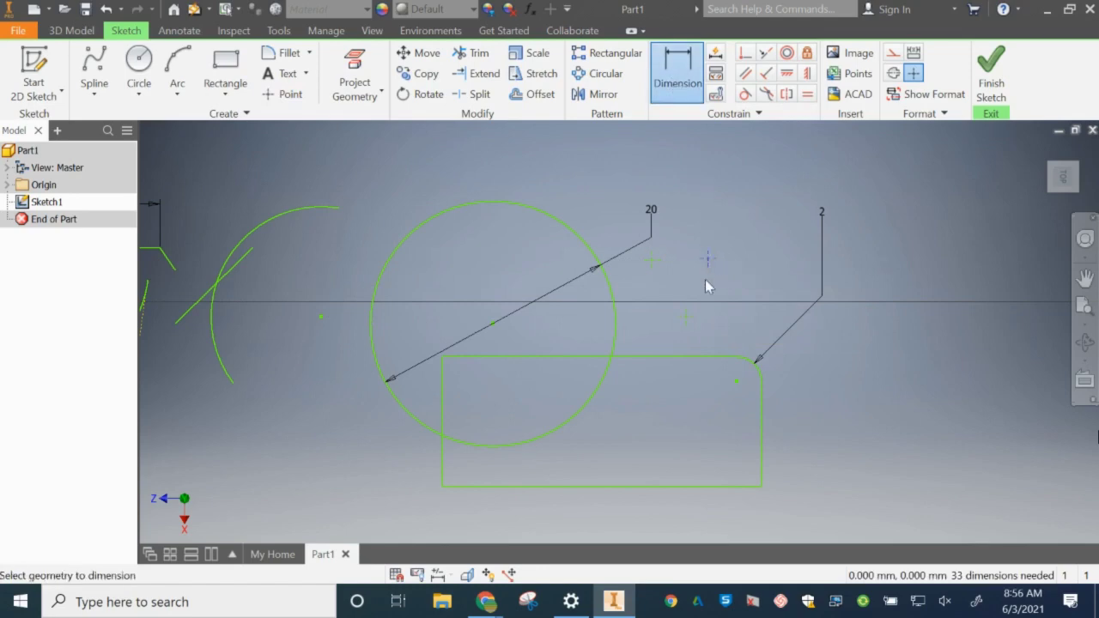
{"action": "left_click", "coordinate": [718, 356]}
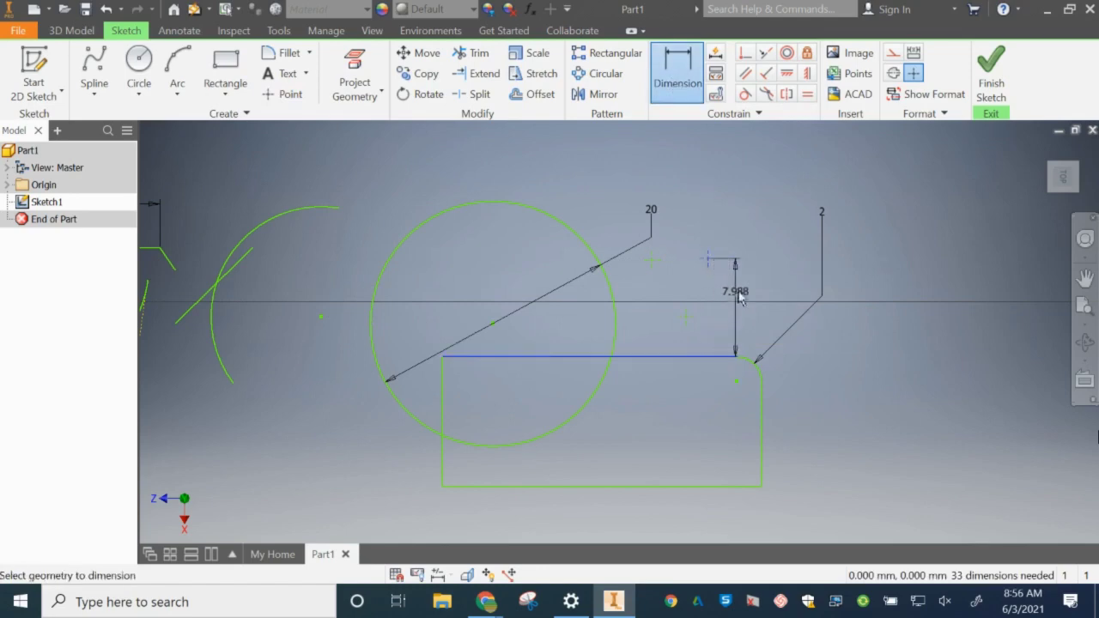
{"action": "left_click", "coordinate": [754, 290]}
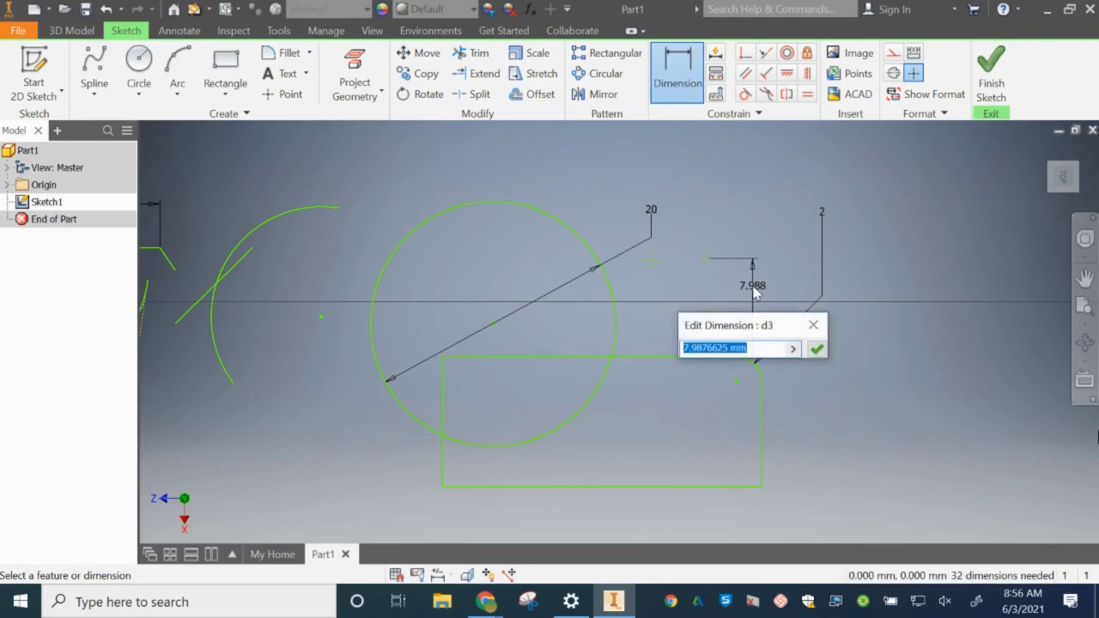
{"action": "type", "text": "8"}
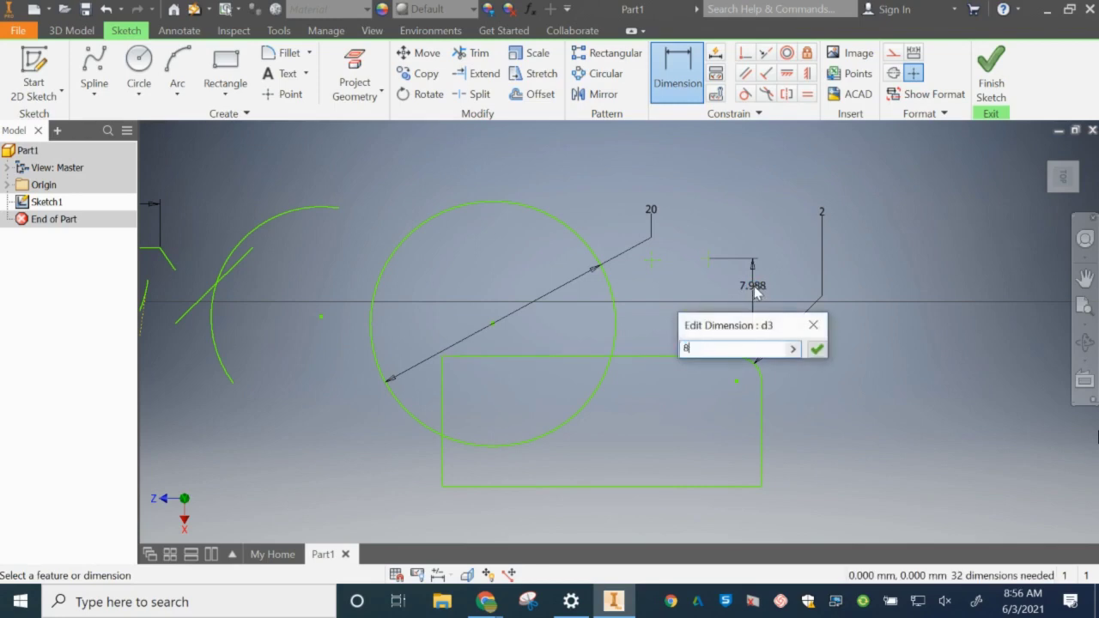
{"action": "type", "text": "mm"}
Step: Apply 8 mm to the vertical dimension between the point and the rectangle's top edge
{"action": "left_click", "coordinate": [816, 349]}
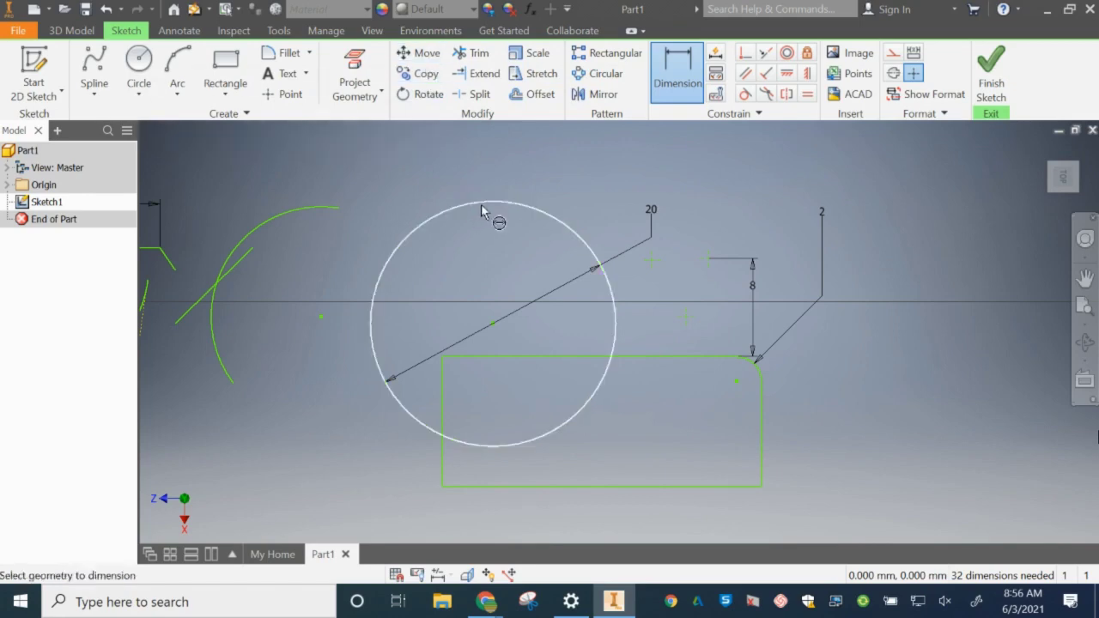
Step: Move the 20 mm circle so its centre lands on the sketch point near the filleted corner
{"action": "left_click", "coordinate": [426, 55]}
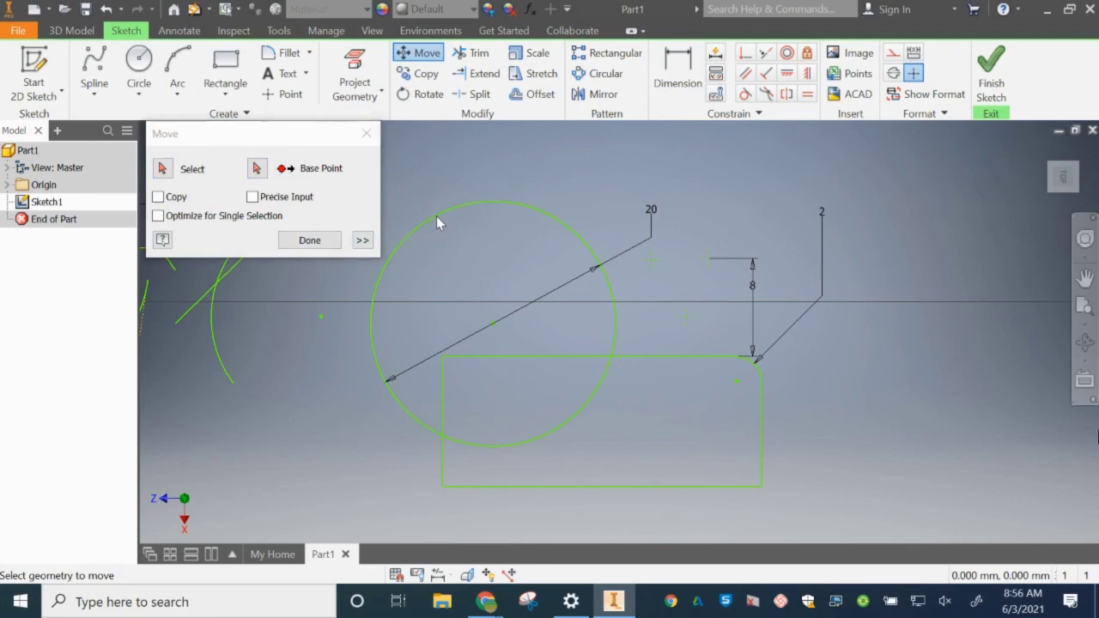
{"action": "left_click", "coordinate": [164, 169]}
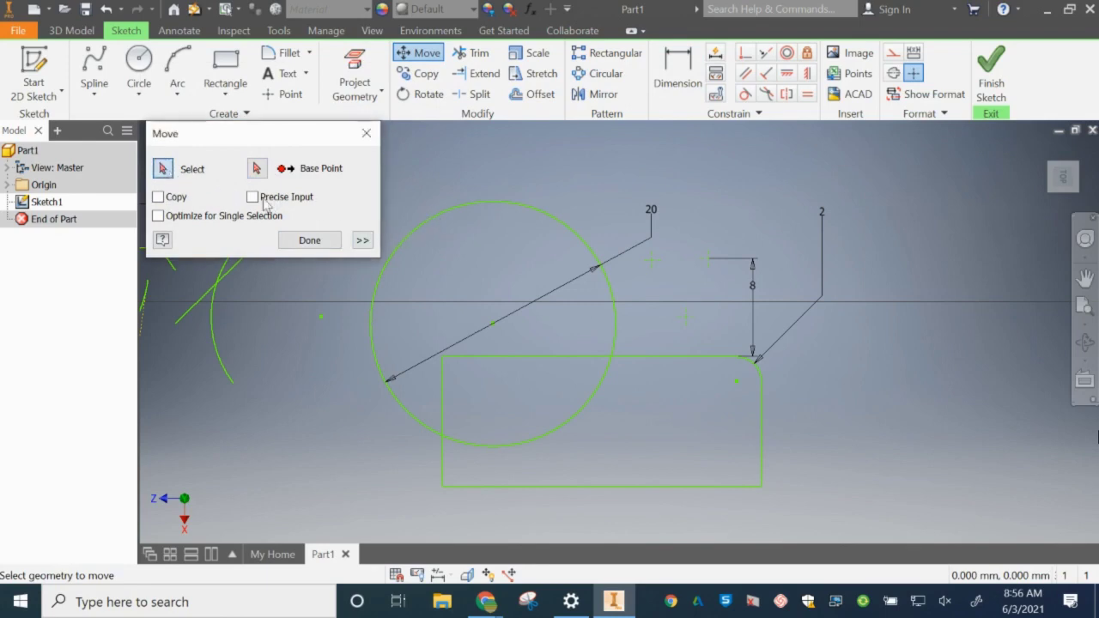
{"action": "left_click", "coordinate": [429, 220]}
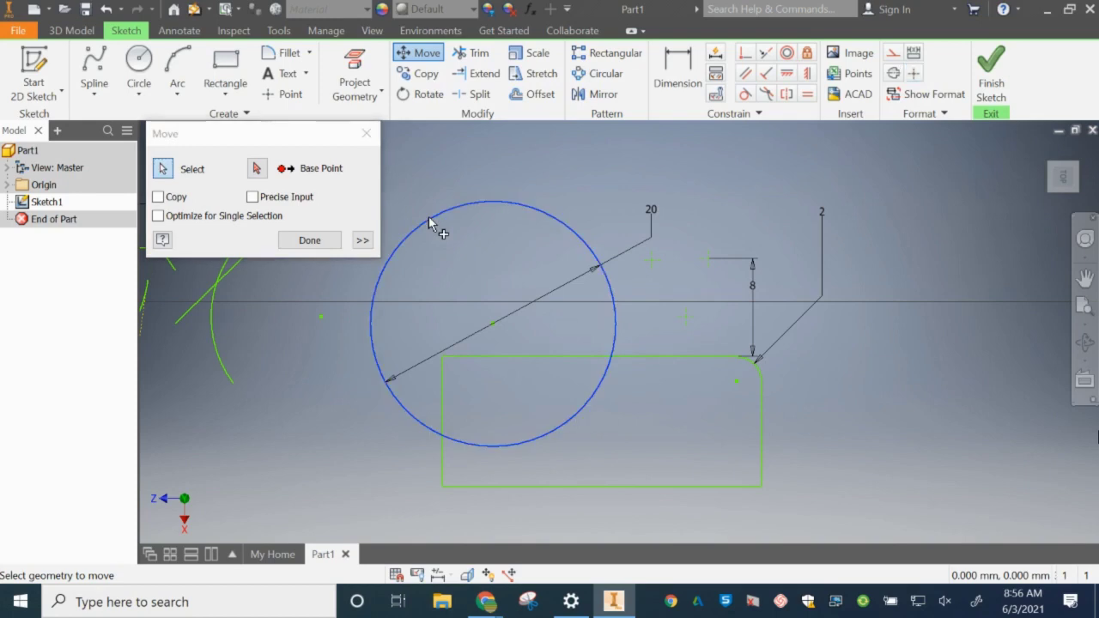
{"action": "left_click", "coordinate": [256, 169]}
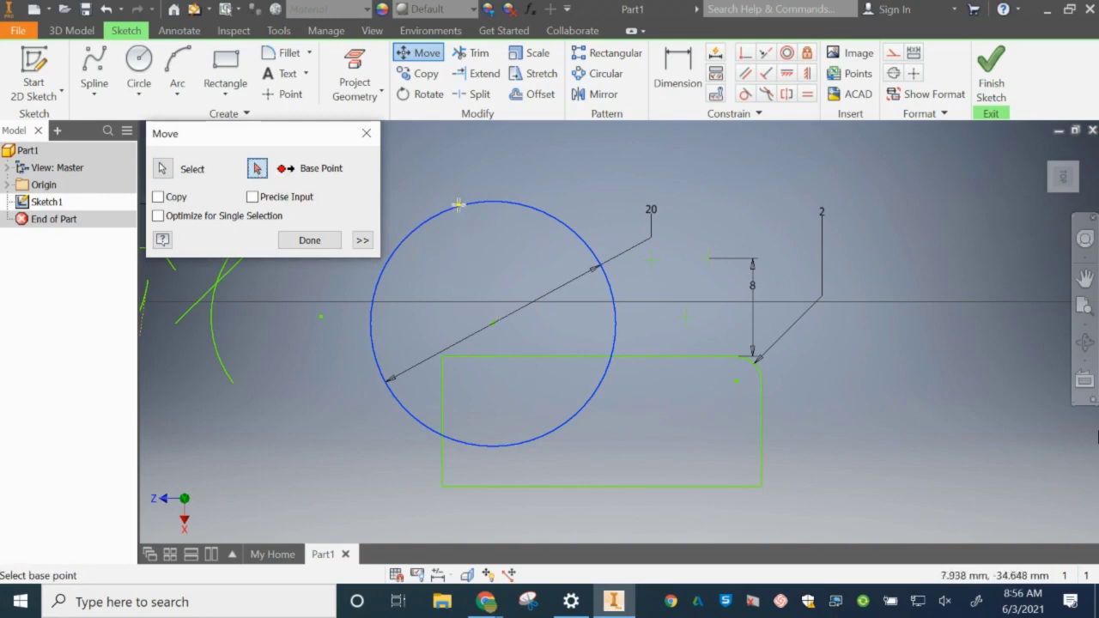
{"action": "left_click", "coordinate": [492, 323]}
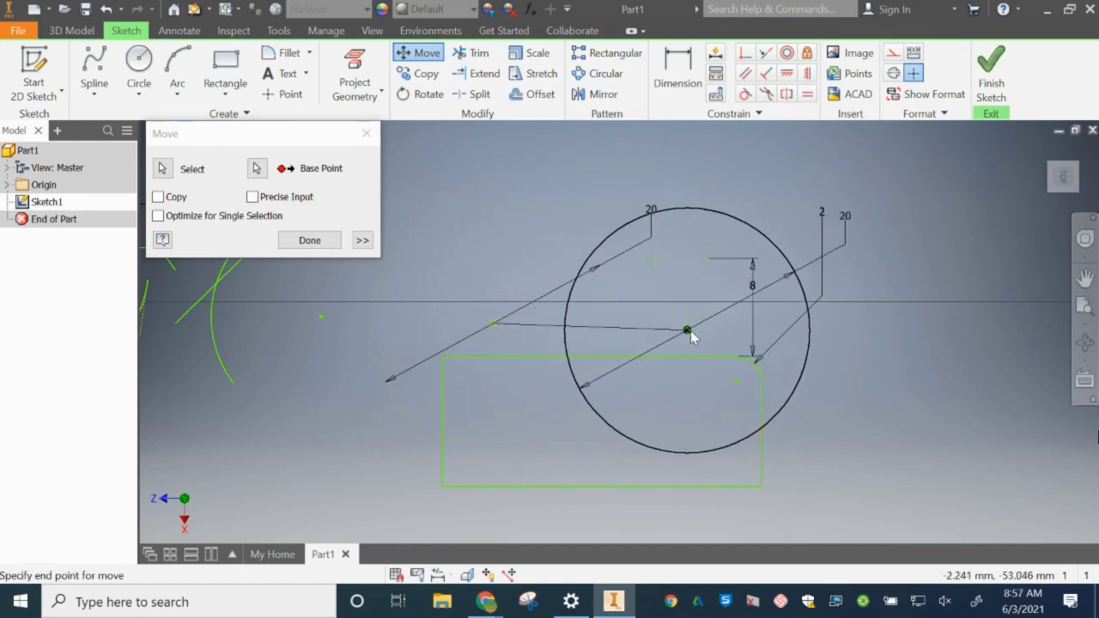
{"action": "left_click", "coordinate": [697, 335]}
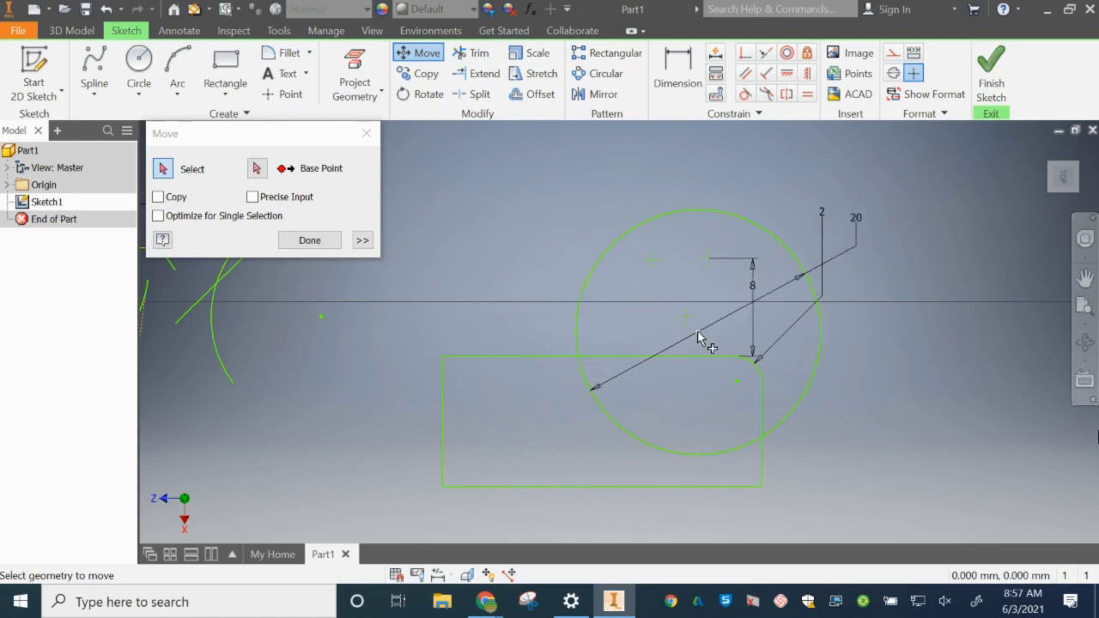
Step: Copy the 20 mm circle to the left so two overlapping circles sit over the rectangle
{"action": "left_click", "coordinate": [158, 197]}
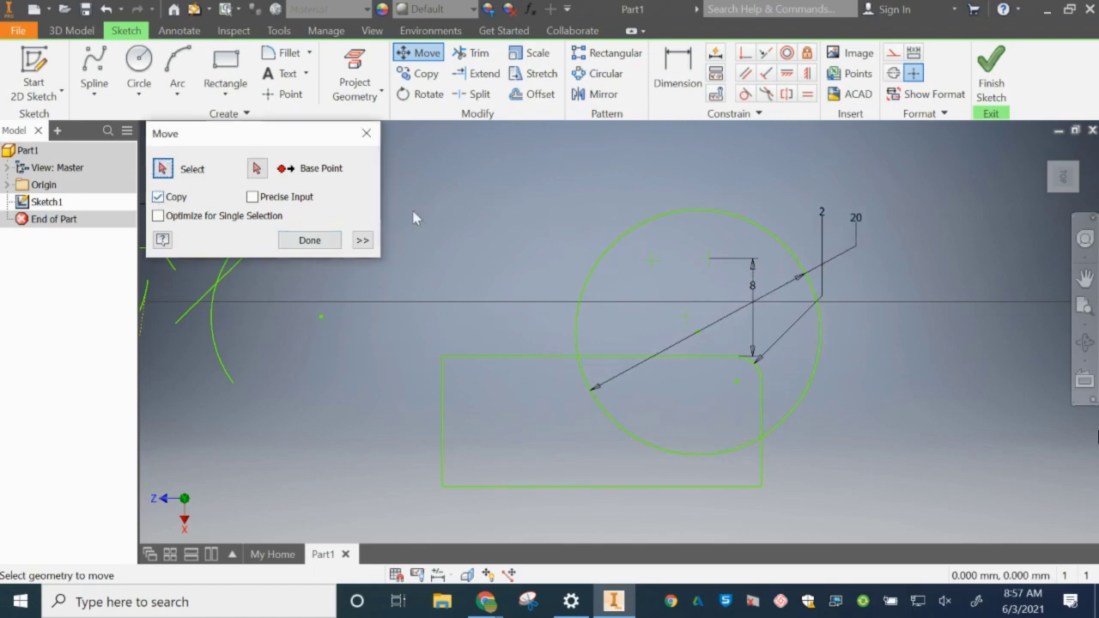
{"action": "left_click", "coordinate": [256, 168]}
{"action": "left_click", "coordinate": [162, 169]}
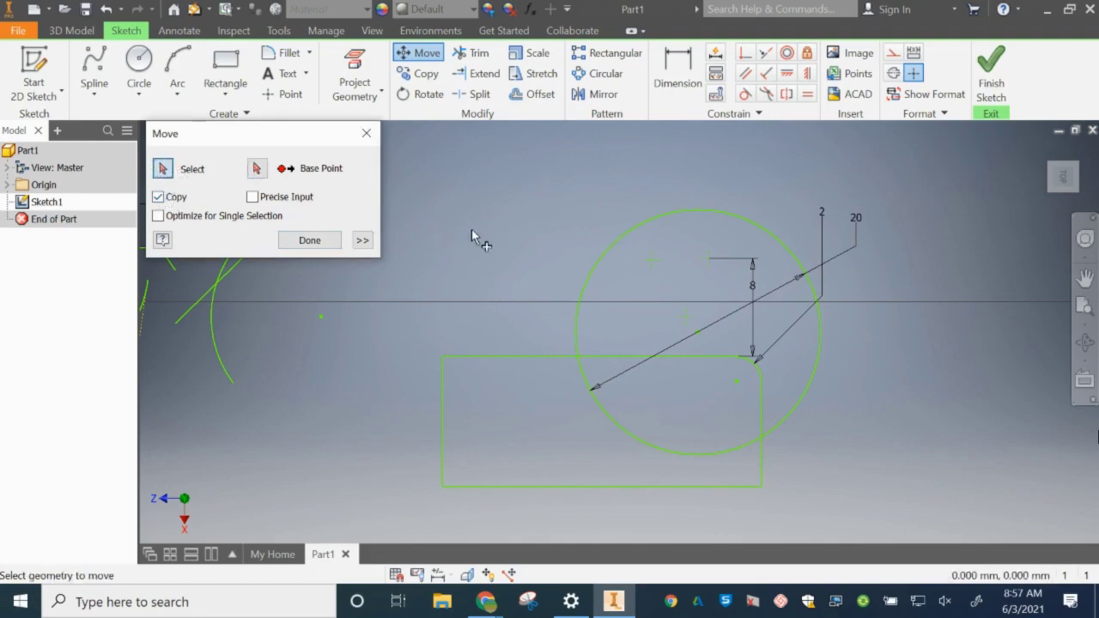
{"action": "left_click", "coordinate": [606, 258]}
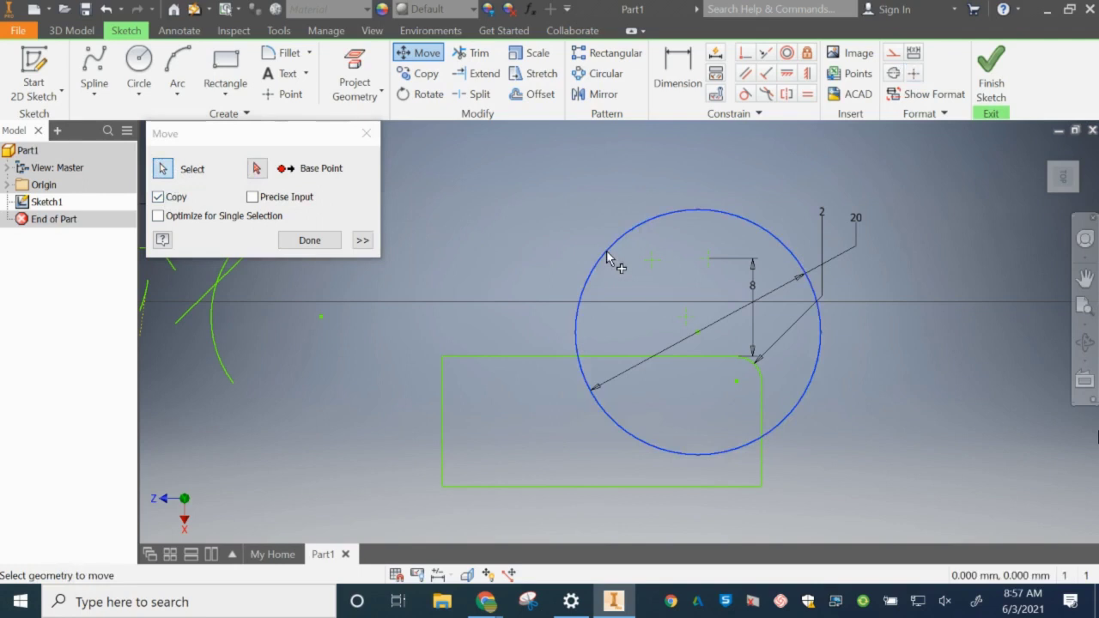
{"action": "left_click", "coordinate": [256, 168]}
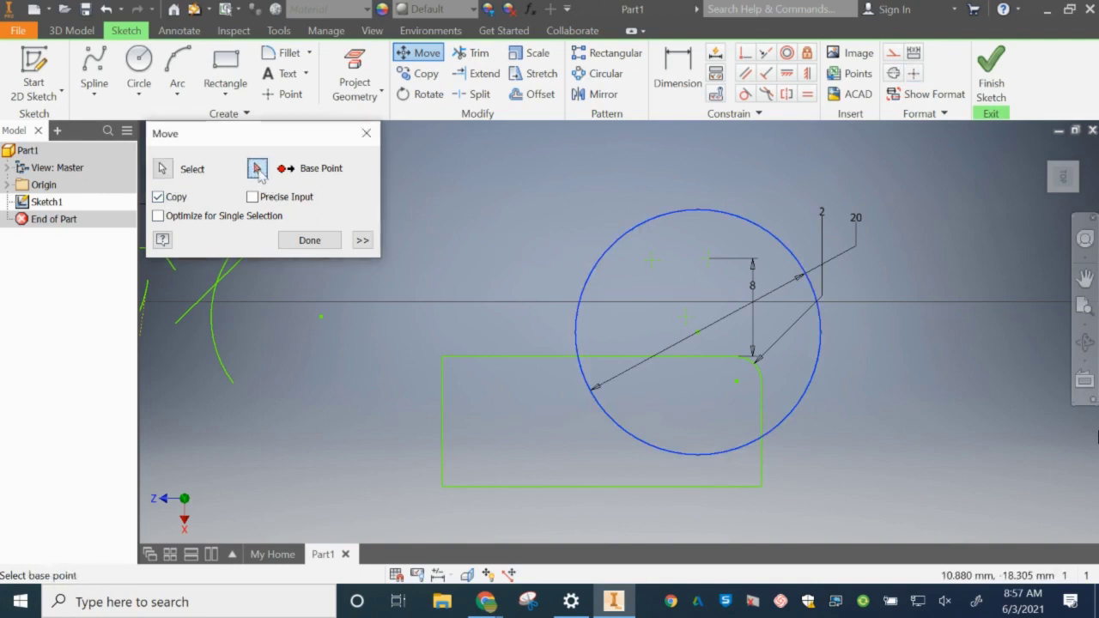
{"action": "left_click", "coordinate": [624, 289]}
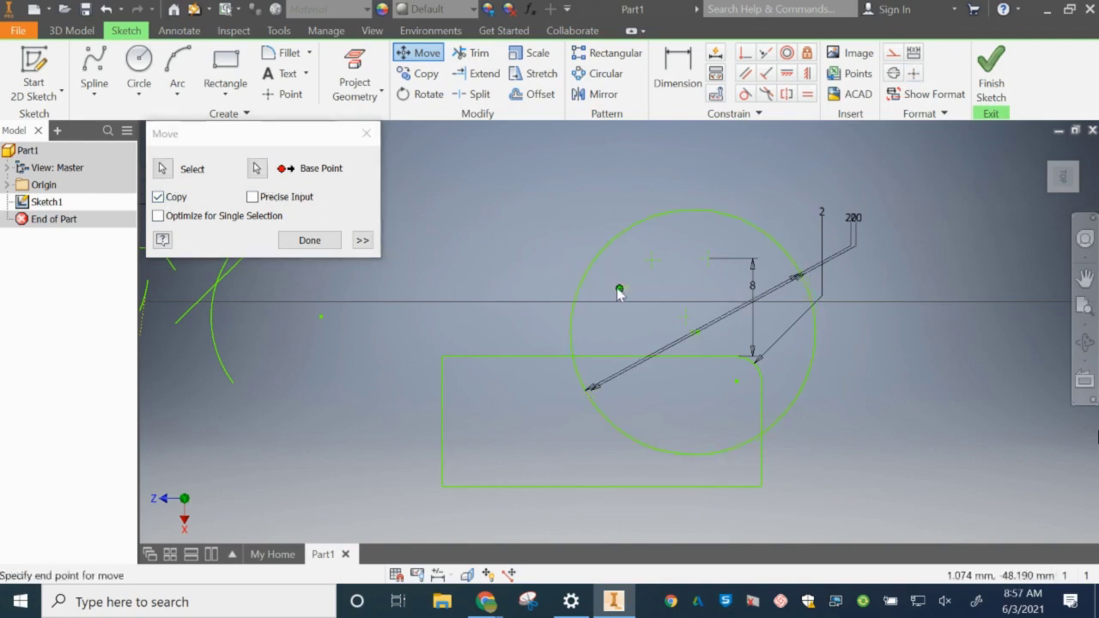
{"action": "left_click", "coordinate": [478, 292]}
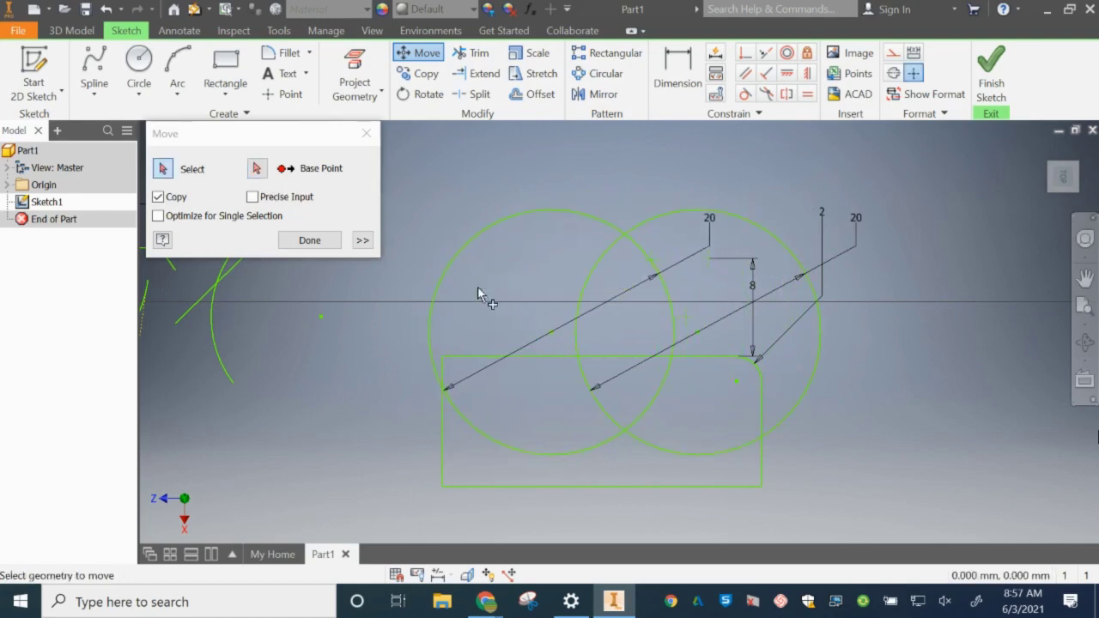
{"action": "left_click", "coordinate": [310, 240]}
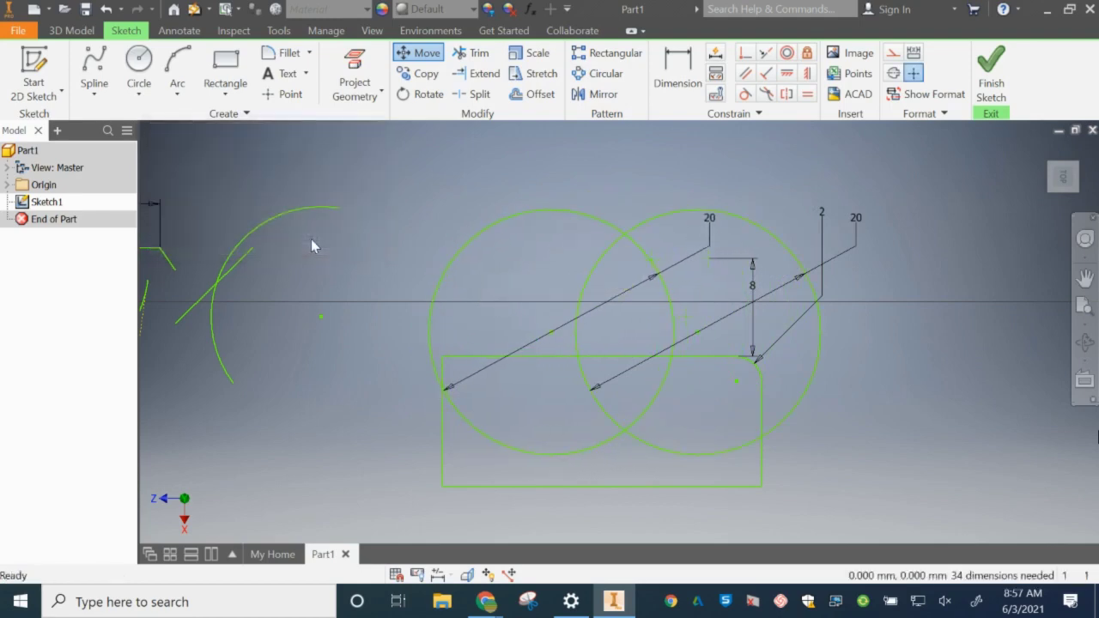
Step: Copy the left 20 mm circle to new positions above the pair and further right
{"action": "left_click", "coordinate": [420, 75]}
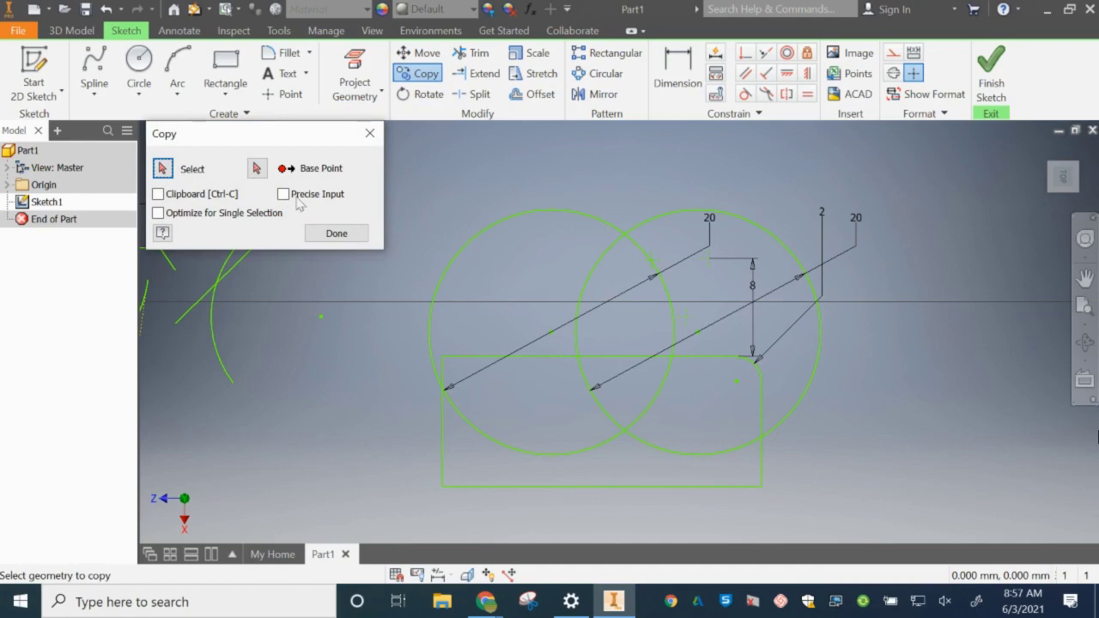
{"action": "left_click", "coordinate": [257, 169]}
{"action": "left_click", "coordinate": [162, 168]}
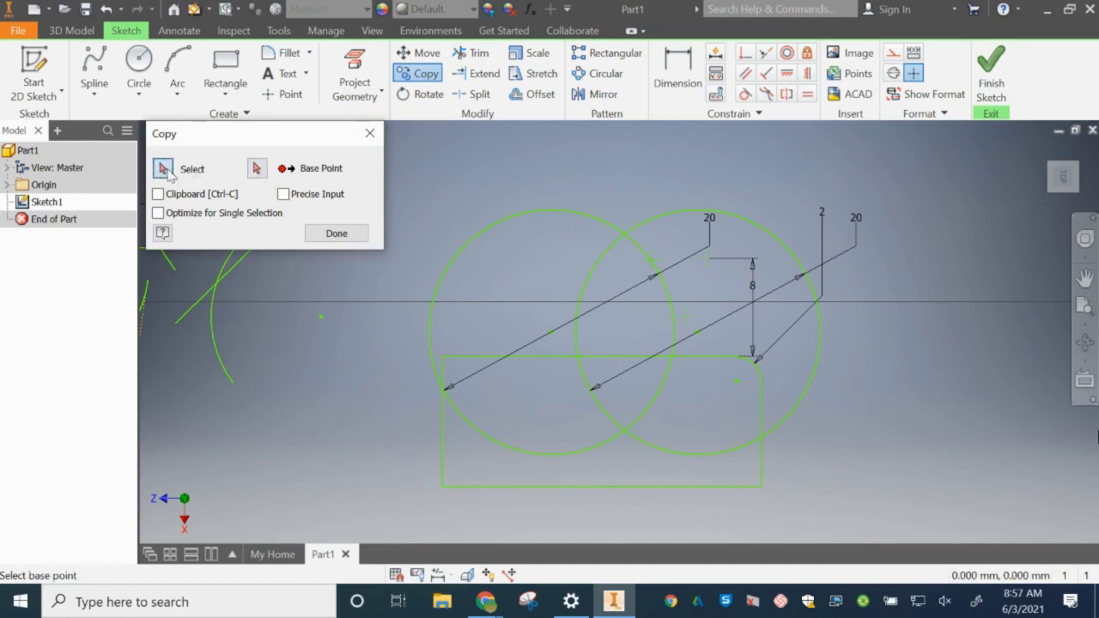
{"action": "left_click", "coordinate": [473, 236]}
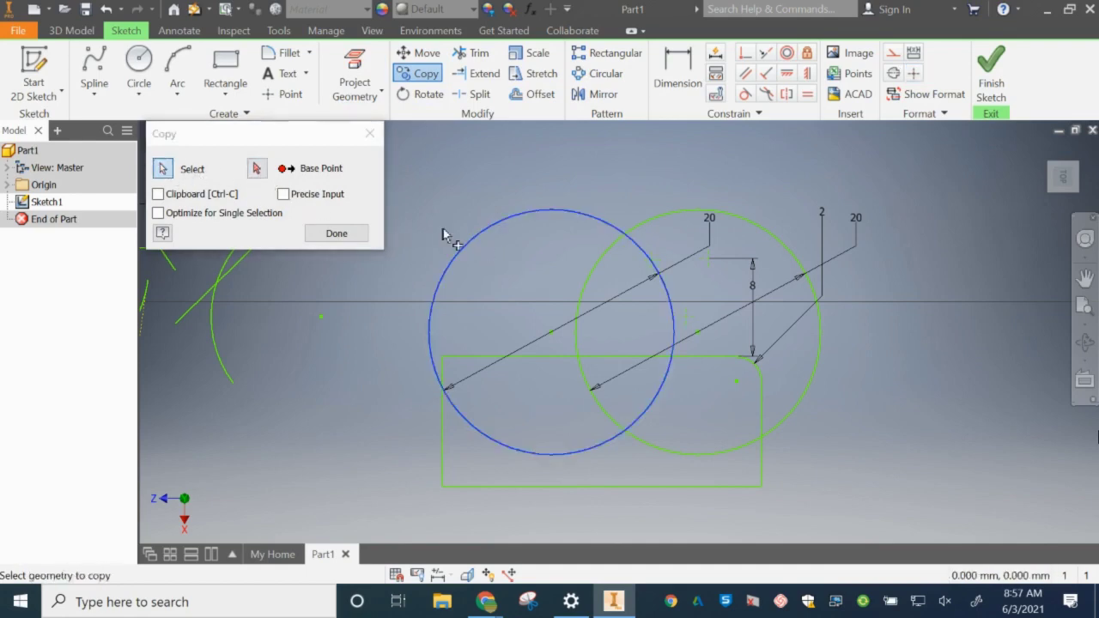
{"action": "left_click", "coordinate": [257, 169]}
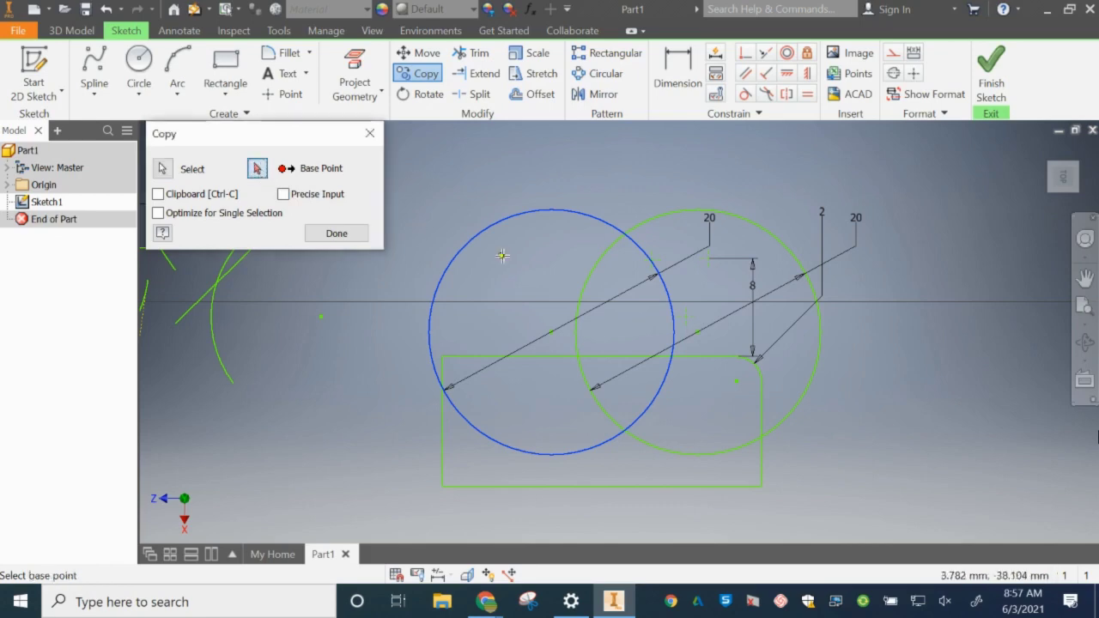
{"action": "left_click", "coordinate": [533, 245]}
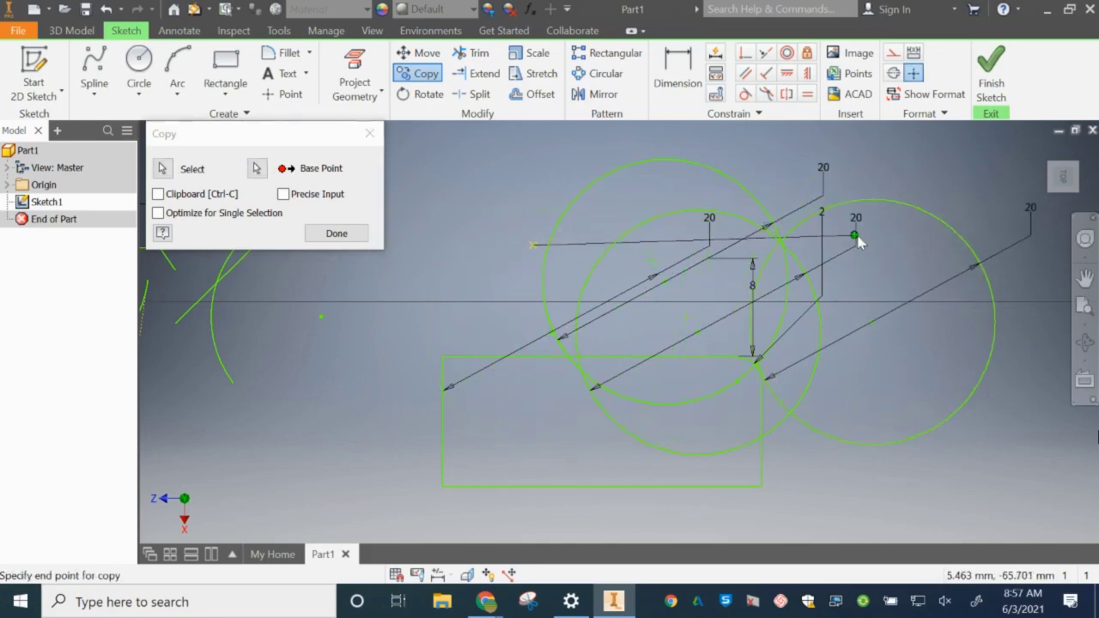
{"action": "left_click", "coordinate": [897, 280]}
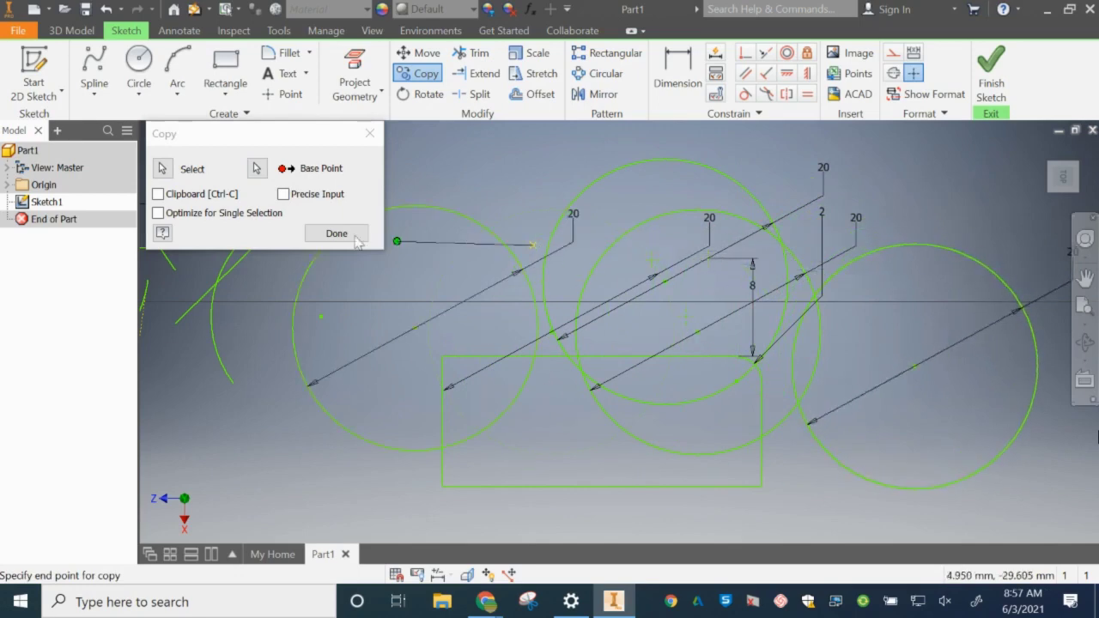
{"action": "left_click", "coordinate": [337, 233]}
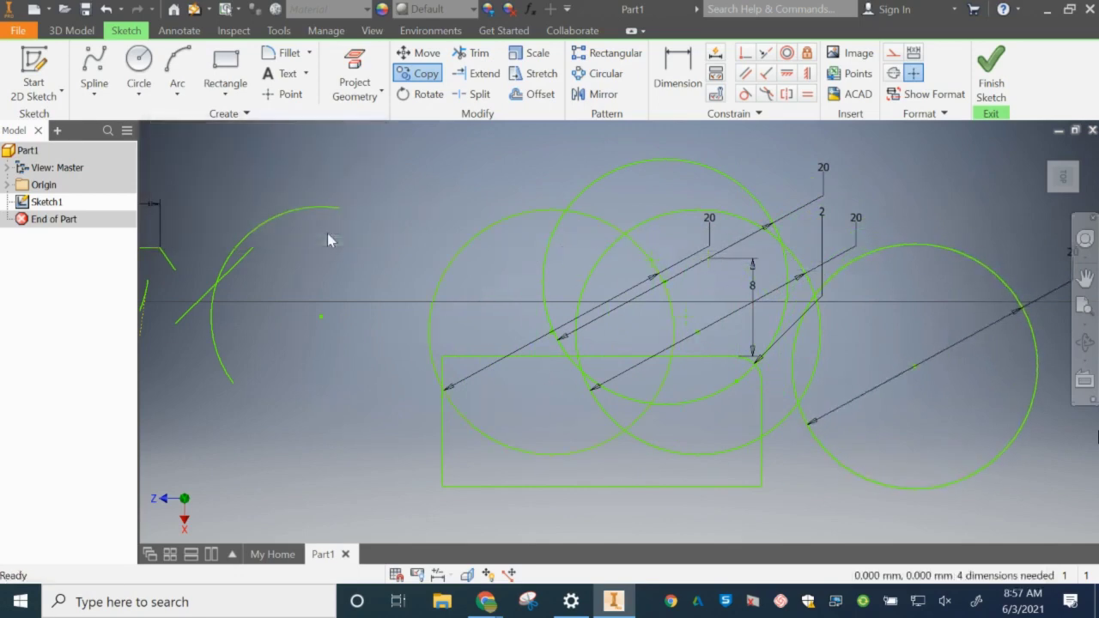
Step: Draw a large two-point rectangle, then a smaller one overlapping its lower-right corner
{"action": "left_click", "coordinate": [1085, 277]}
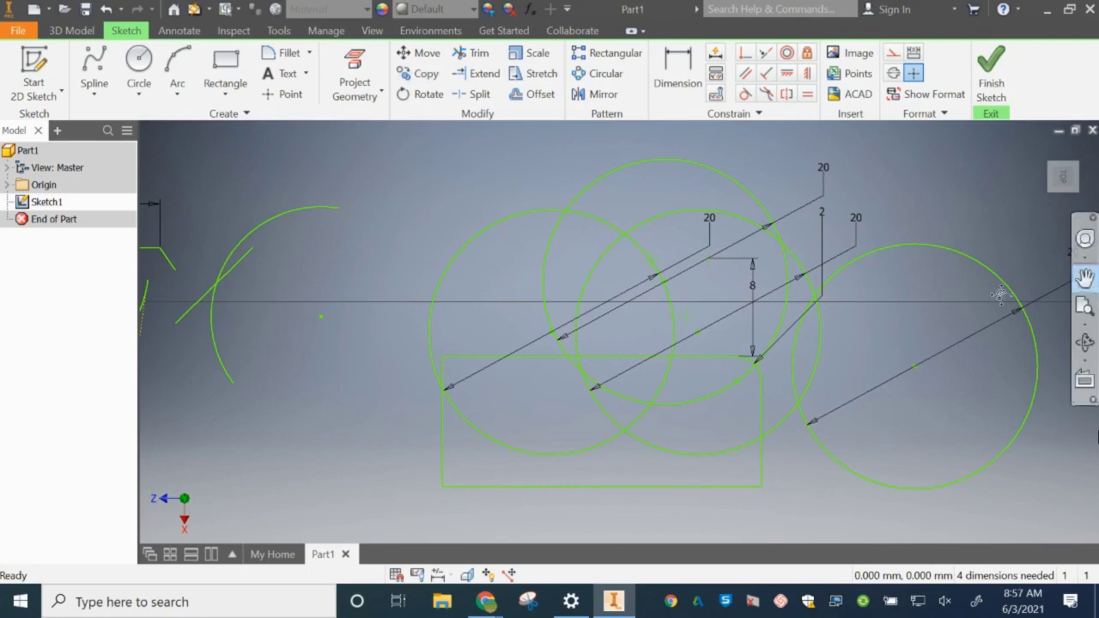
{"action": "mouse_move", "coordinate": [940, 316]}
{"action": "left_mouse_down"}
{"action": "mouse_move", "coordinate": [392, 314]}
{"action": "mouse_move", "coordinate": [260, 301]}
{"action": "left_mouse_up"}
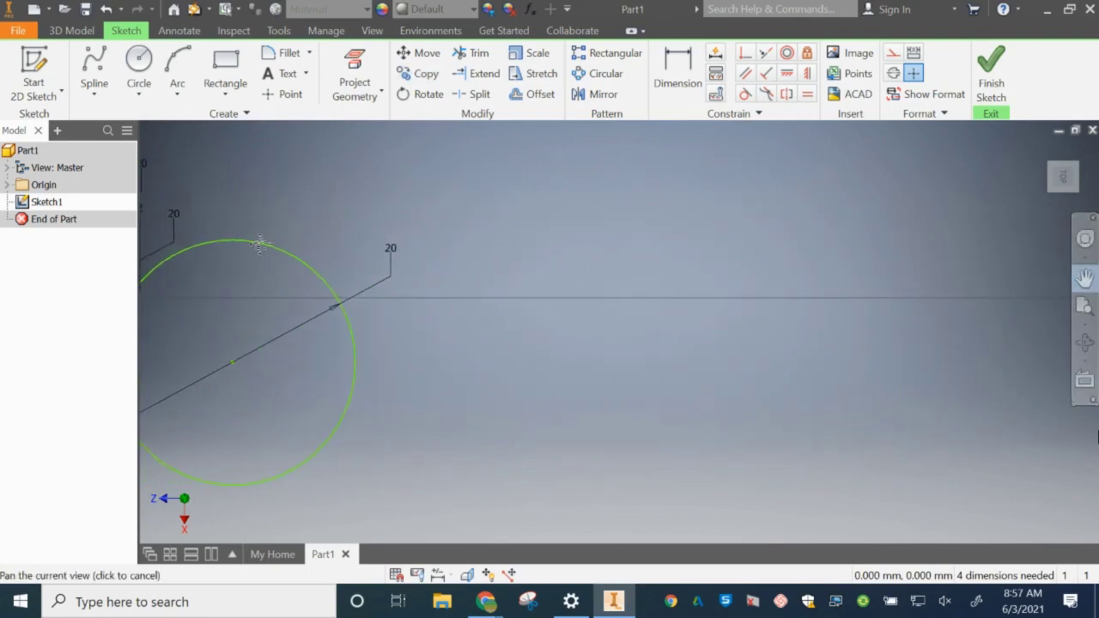
{"action": "left_click", "coordinate": [230, 75]}
{"action": "left_click", "coordinate": [456, 199]}
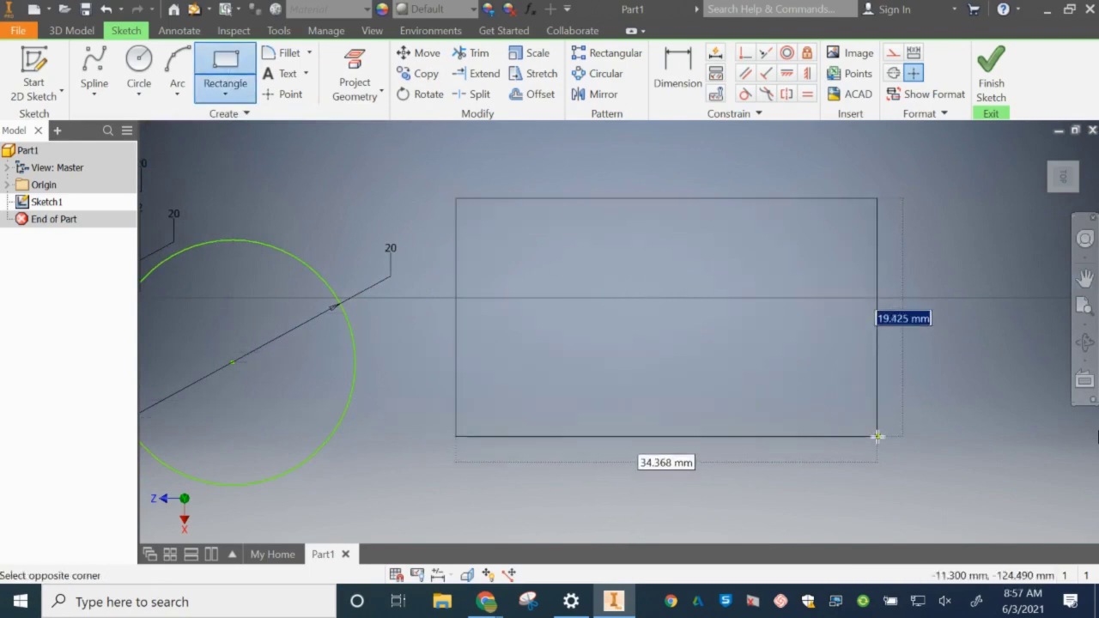
{"action": "left_click", "coordinate": [878, 436]}
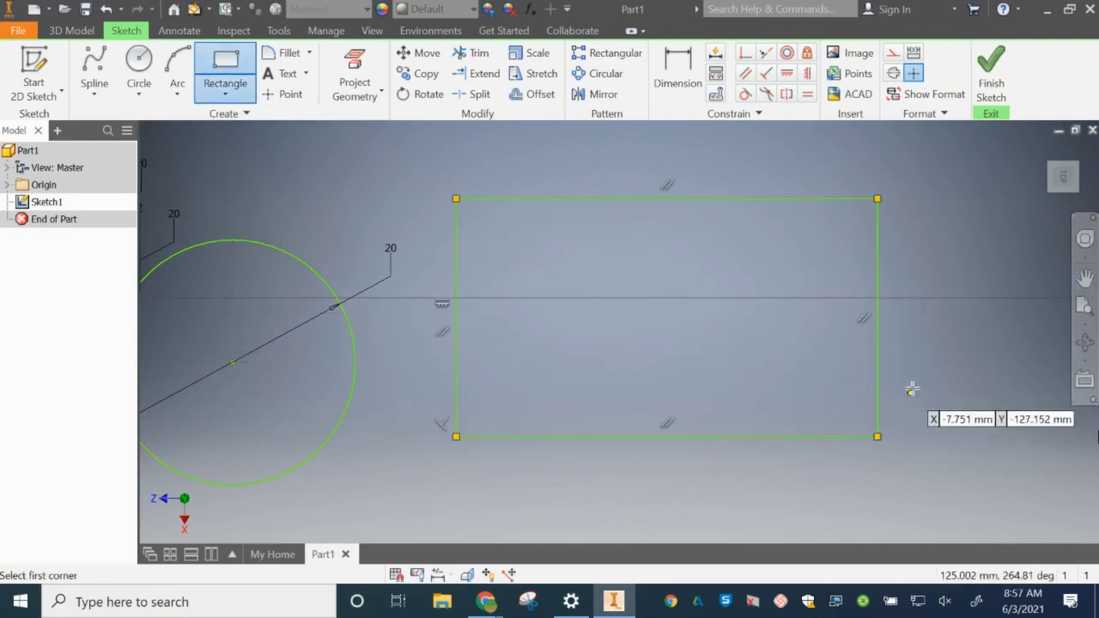
{"action": "left_click", "coordinate": [712, 276]}
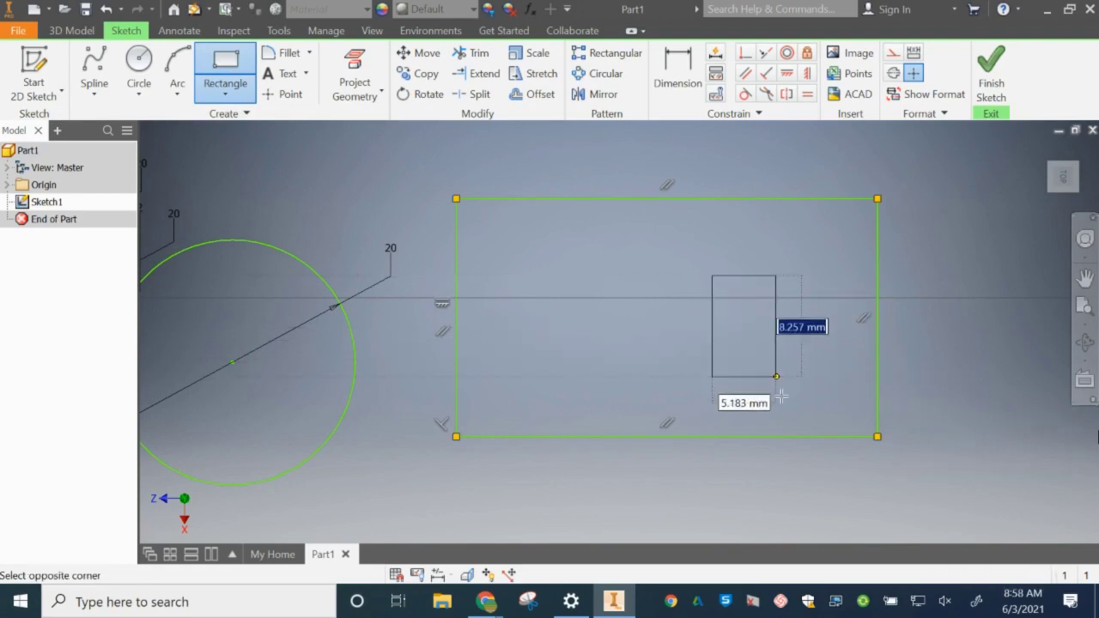
{"action": "left_click", "coordinate": [860, 514]}
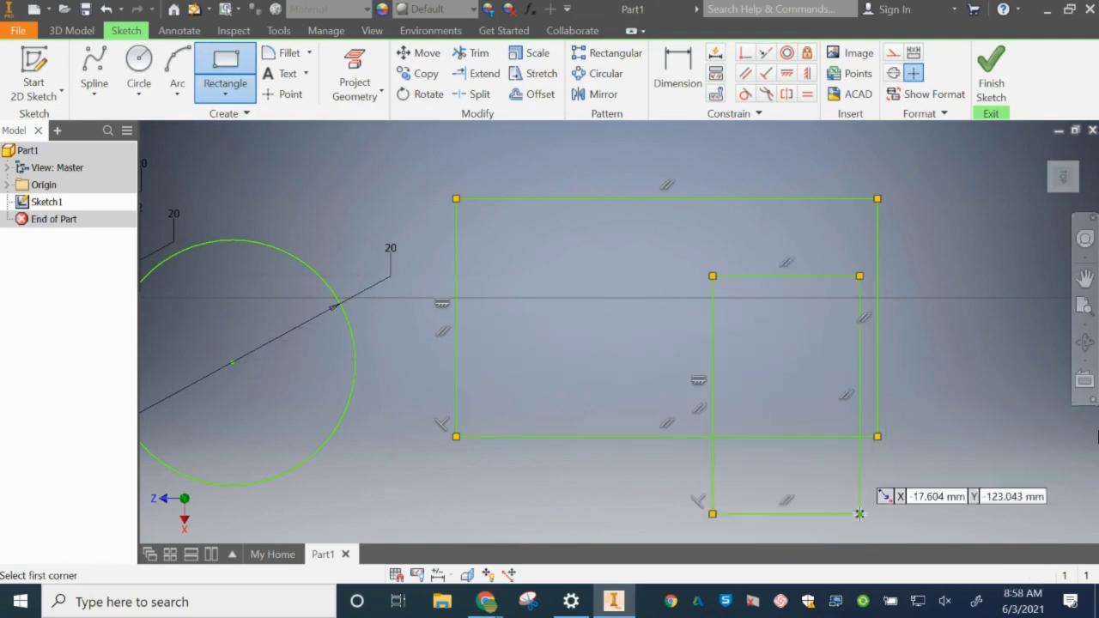
Step: Rotate the small rectangle about a centre inside it, removing constraints, to a tilted angle
{"action": "left_click", "coordinate": [419, 101]}
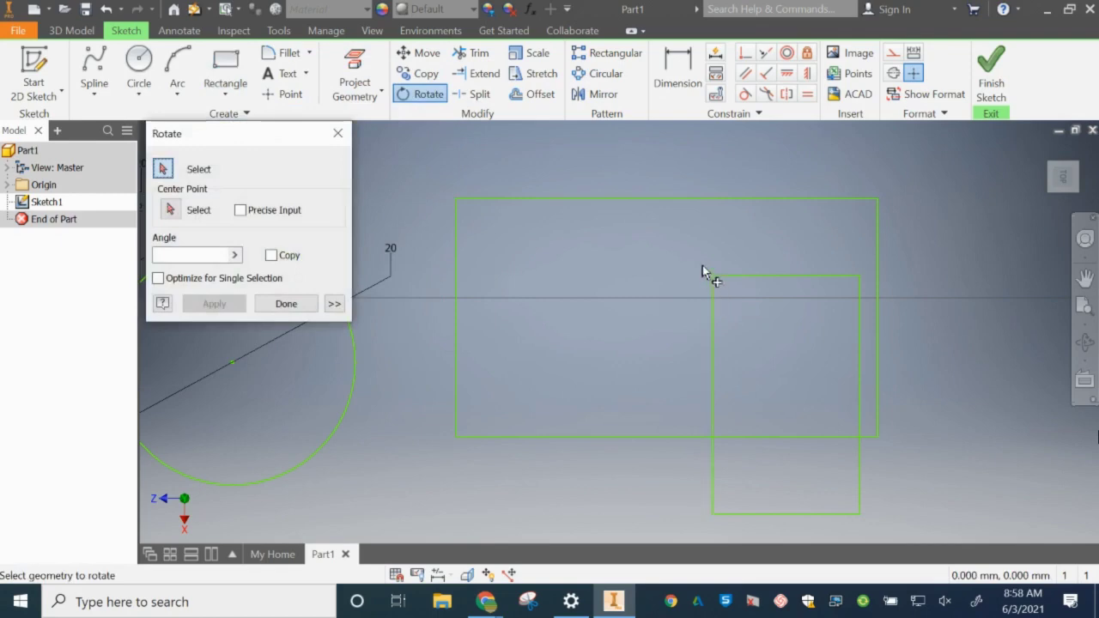
{"action": "left_click_drag", "start_coordinate": [698, 258], "coordinate": [871, 530]}
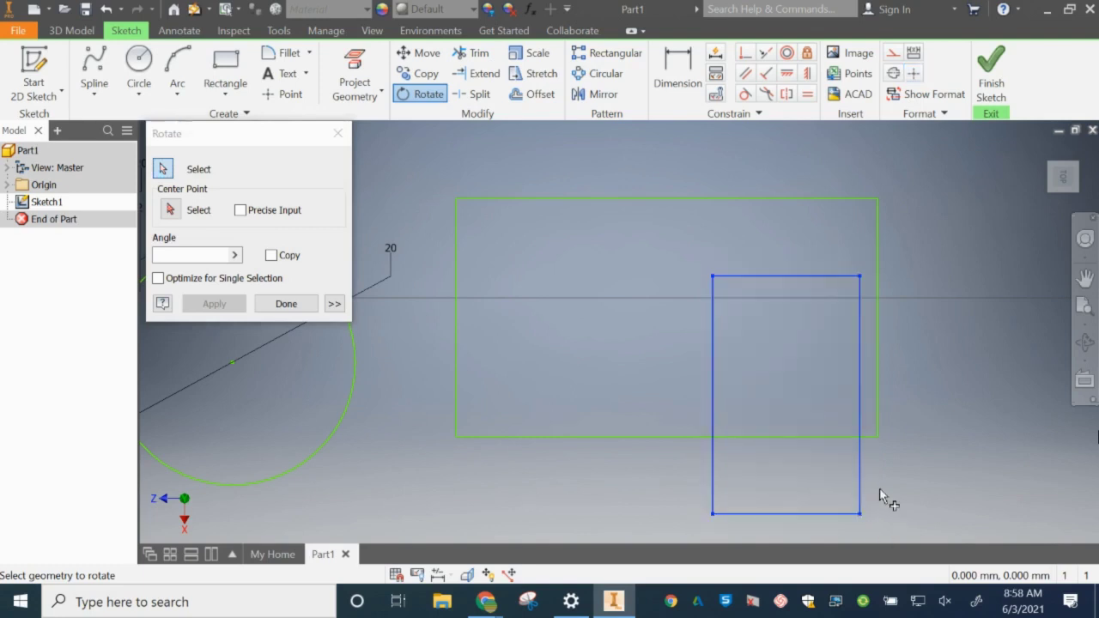
{"action": "left_click", "coordinate": [171, 210]}
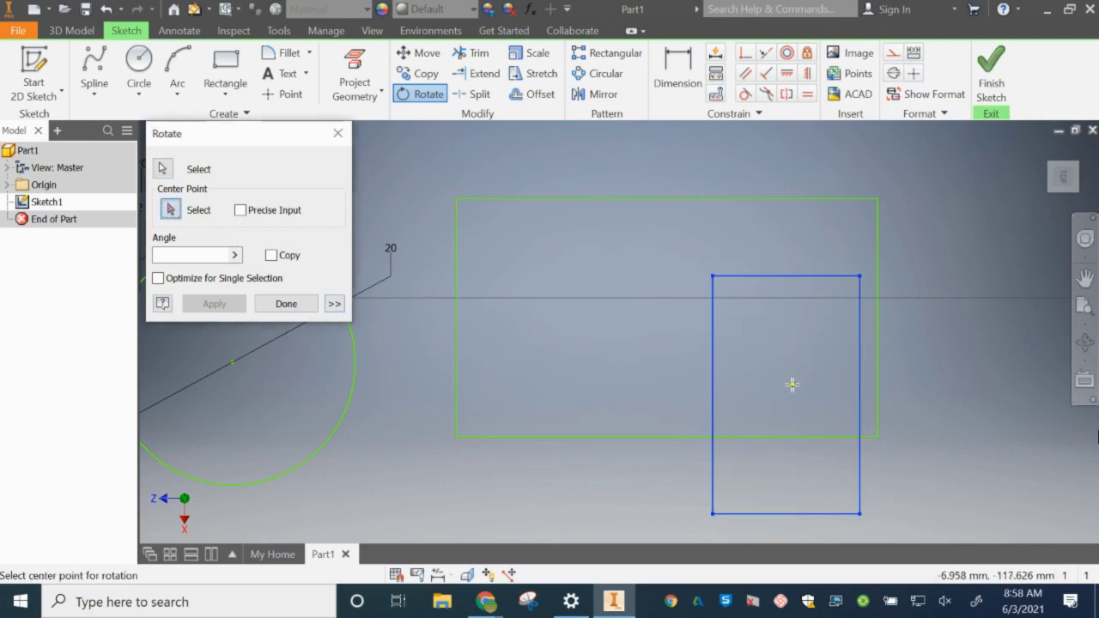
{"action": "left_click", "coordinate": [752, 331]}
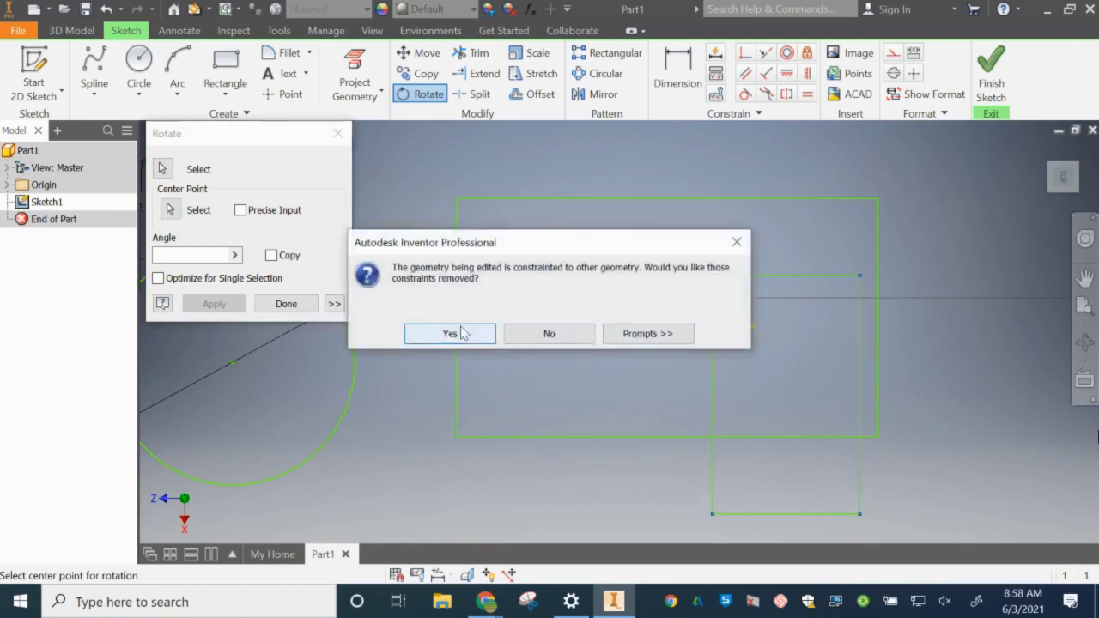
{"action": "left_click", "coordinate": [461, 333]}
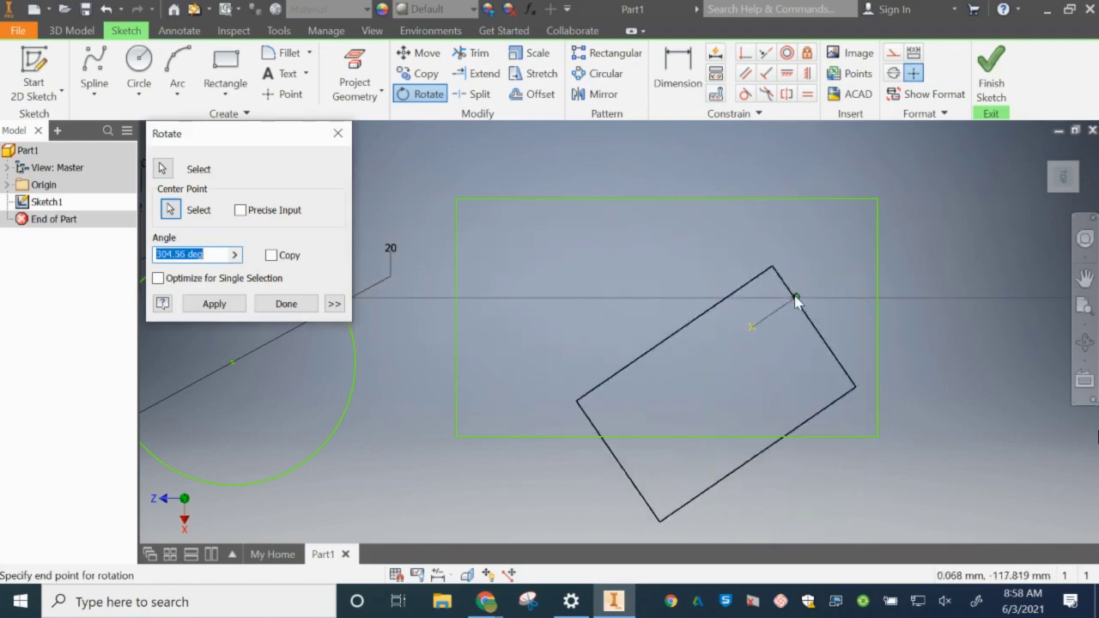
{"action": "left_click", "coordinate": [797, 311]}
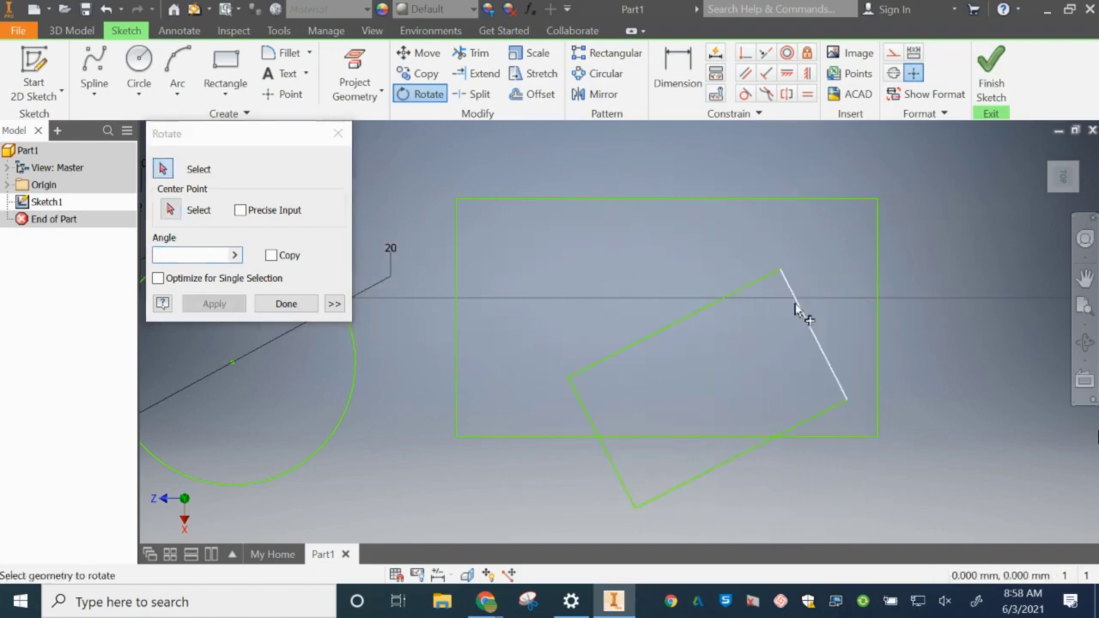
{"action": "left_click", "coordinate": [286, 305]}
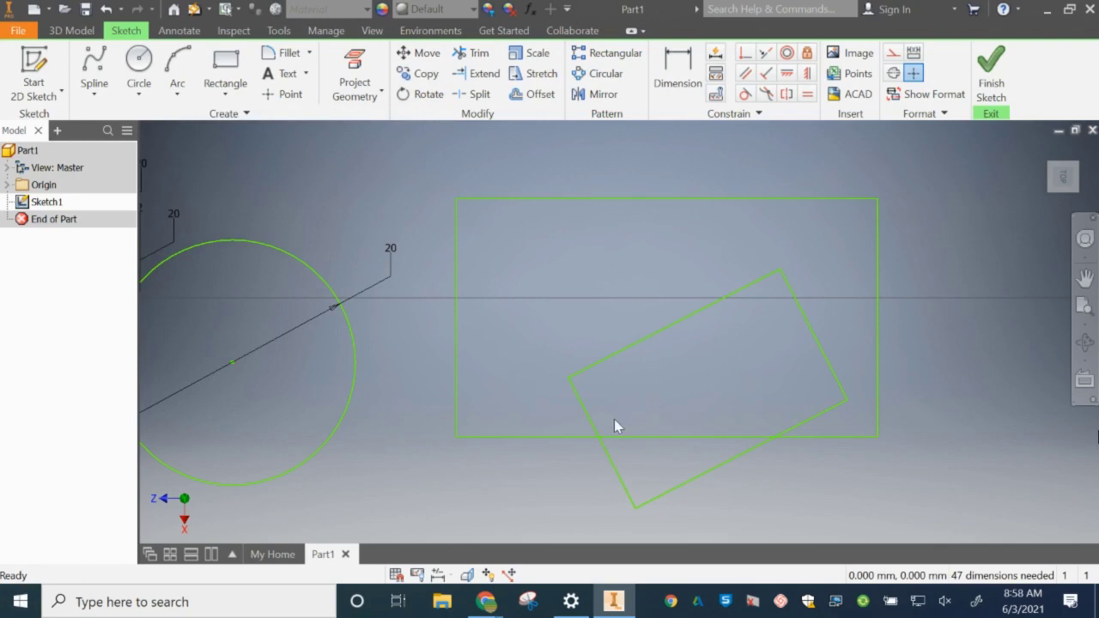
Step: Trim the overlapping edges of both rectangles into one outline with a pointed notch below
{"action": "left_click", "coordinate": [481, 56]}
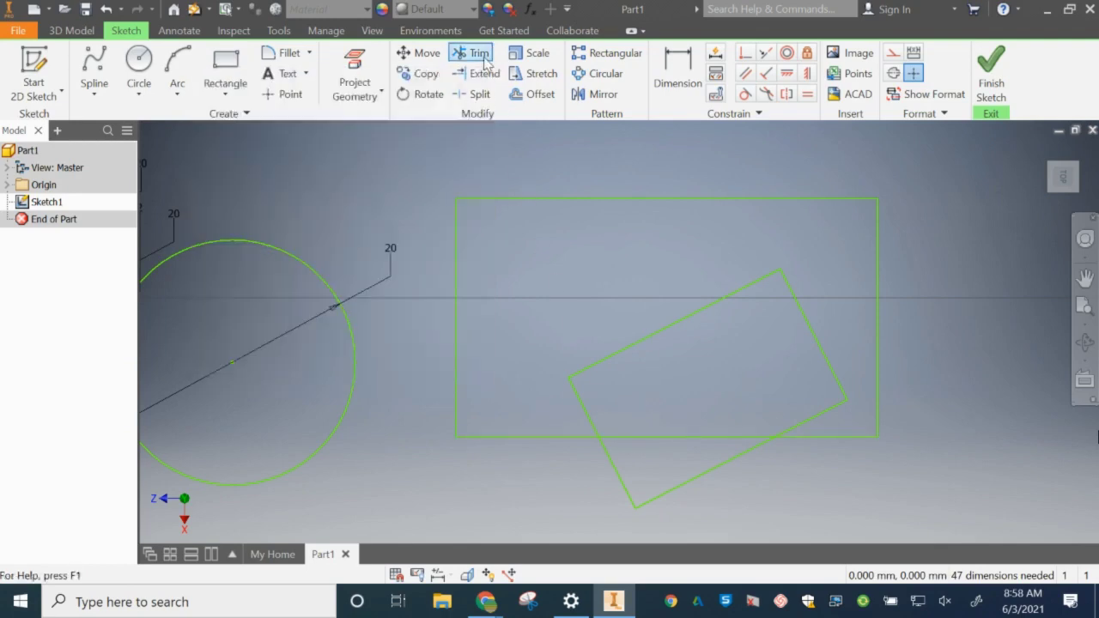
{"action": "left_click", "coordinate": [655, 435]}
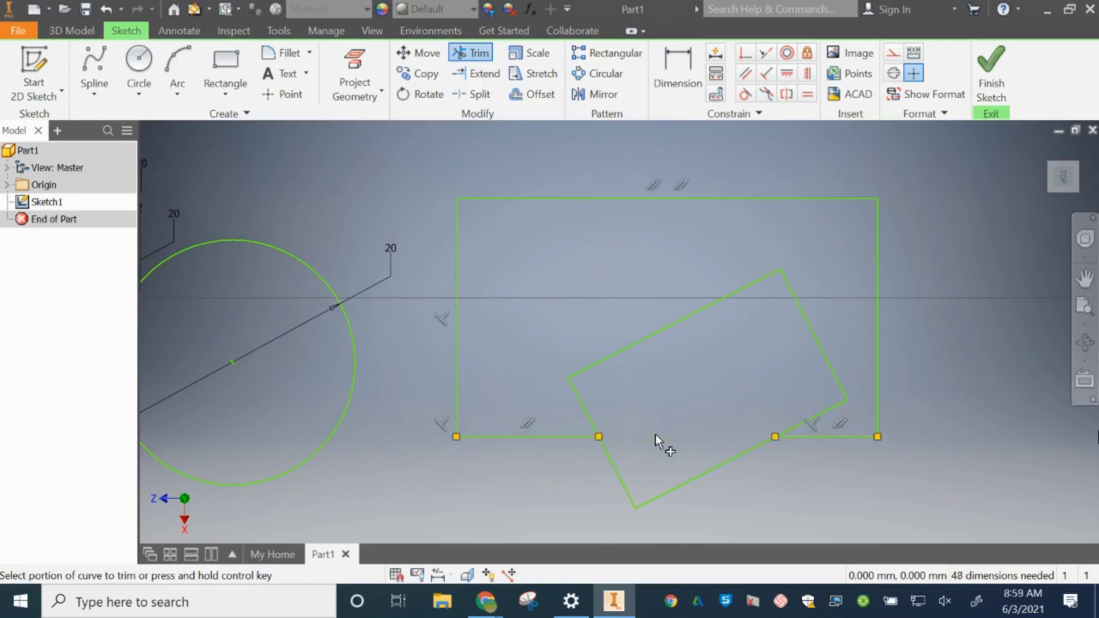
{"action": "left_click", "coordinate": [583, 407]}
{"action": "left_click", "coordinate": [613, 357]}
{"action": "left_click", "coordinate": [821, 345]}
{"action": "left_click", "coordinate": [830, 415]}
{"action": "key", "text": "Escape"}
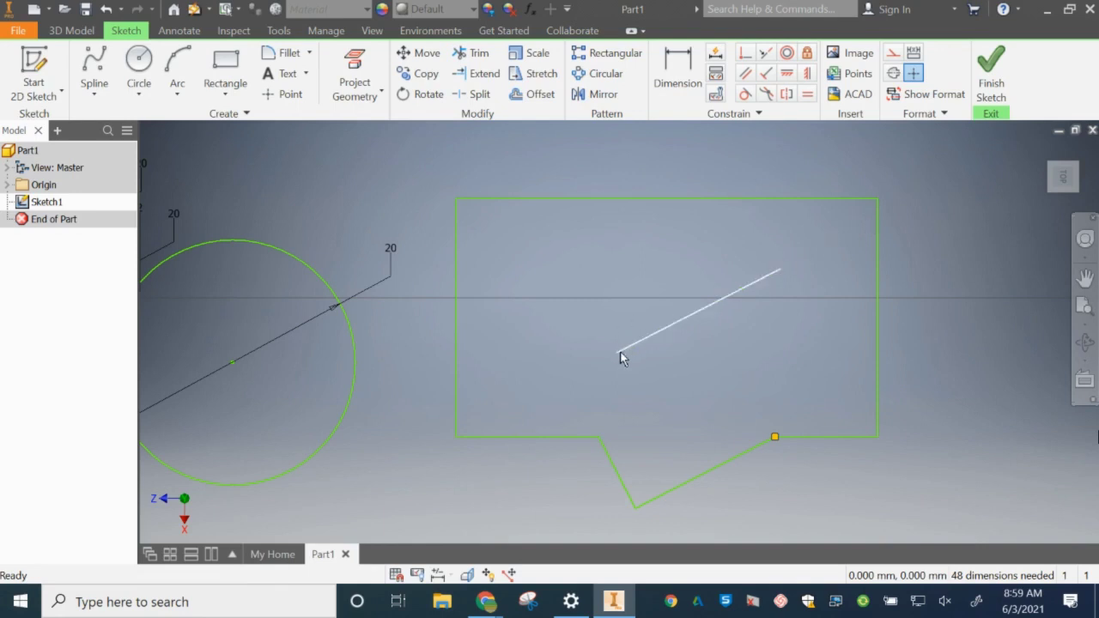
Step: Extend both ends of the diagonal line to the bottom-left corner and the right edge
{"action": "left_click", "coordinate": [478, 73]}
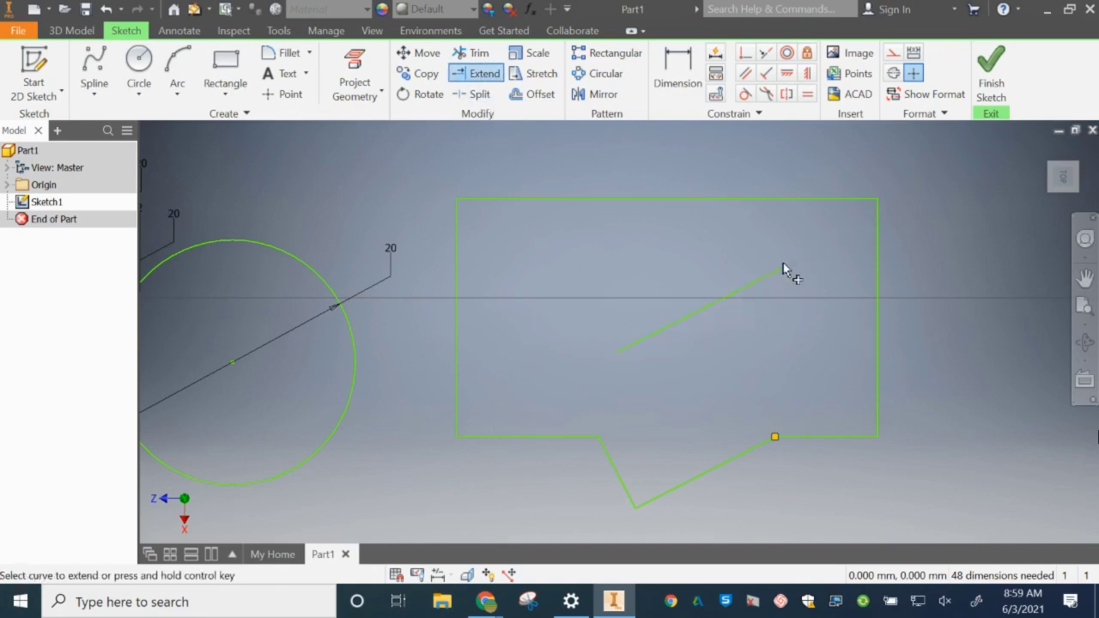
{"action": "left_click", "coordinate": [625, 350]}
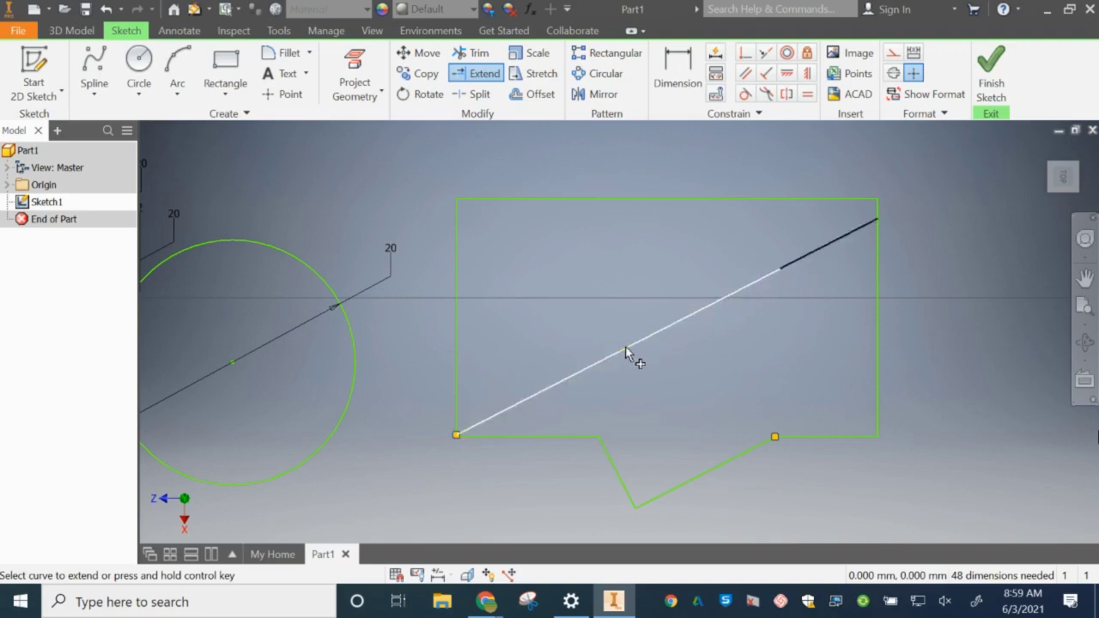
{"action": "left_click", "coordinate": [778, 270]}
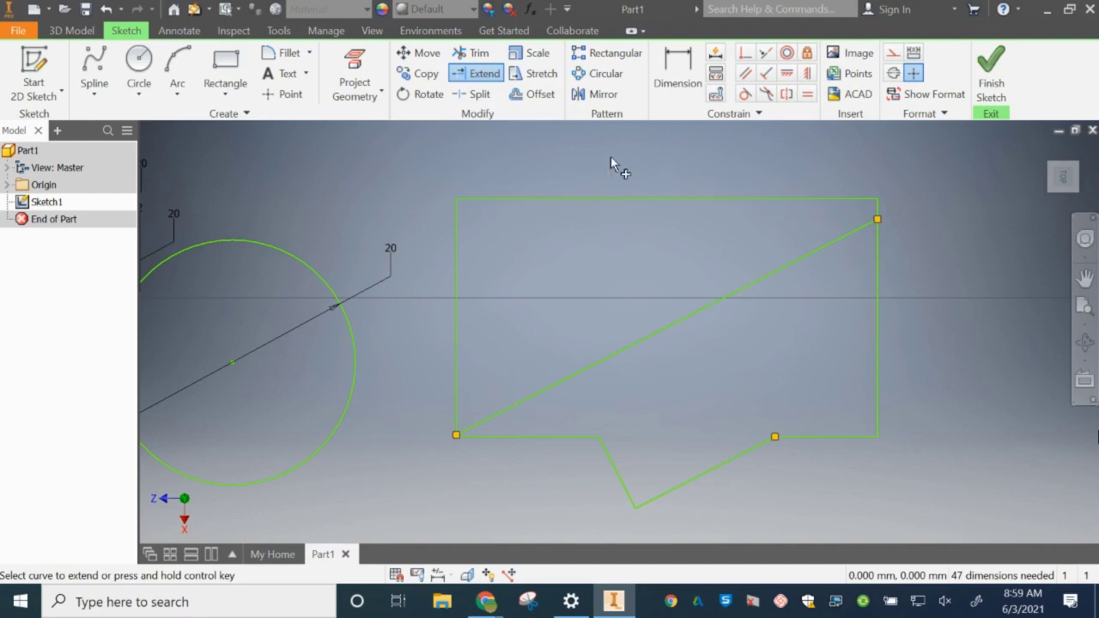
Step: Scale the notched outline and its diagonal to about 0.67 from a base point near its top-left corner
{"action": "left_click", "coordinate": [533, 54]}
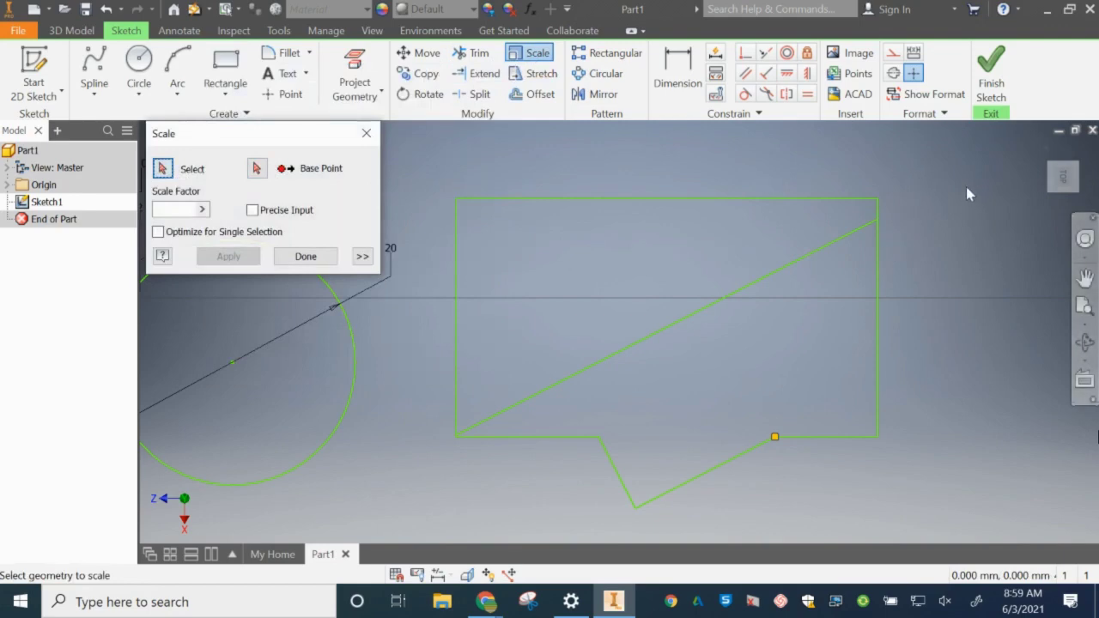
{"action": "left_click", "coordinate": [256, 169]}
{"action": "left_click", "coordinate": [161, 169]}
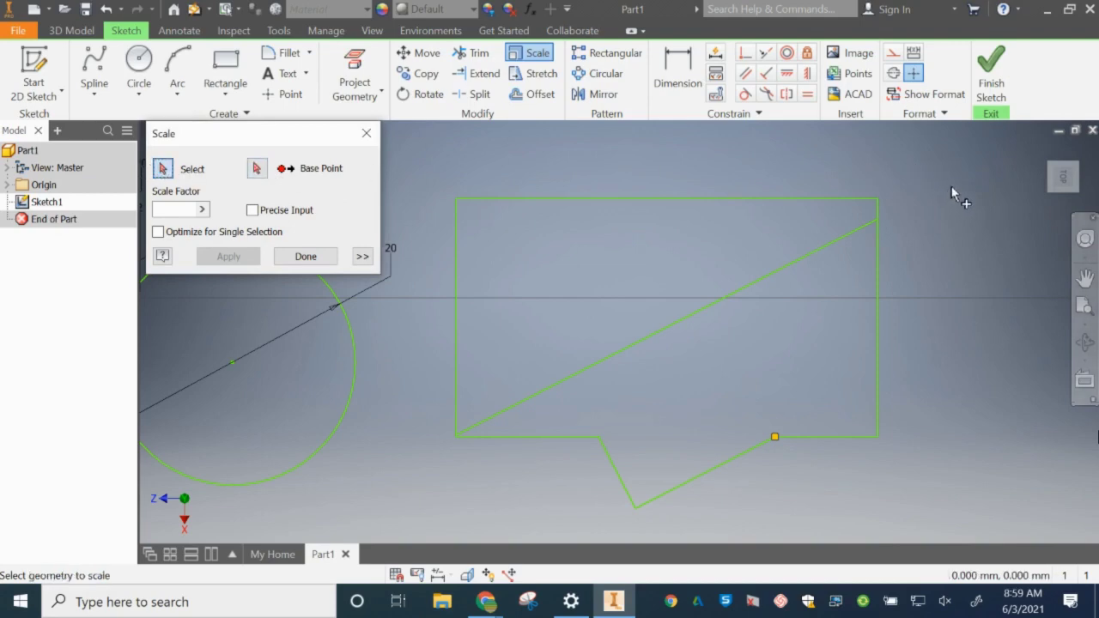
{"action": "mouse_move", "coordinate": [951, 186]}
{"action": "left_mouse_down"}
{"action": "mouse_move", "coordinate": [768, 431]}
{"action": "mouse_move", "coordinate": [668, 491]}
{"action": "mouse_move", "coordinate": [579, 508]}
{"action": "mouse_move", "coordinate": [566, 523]}
{"action": "left_mouse_up"}
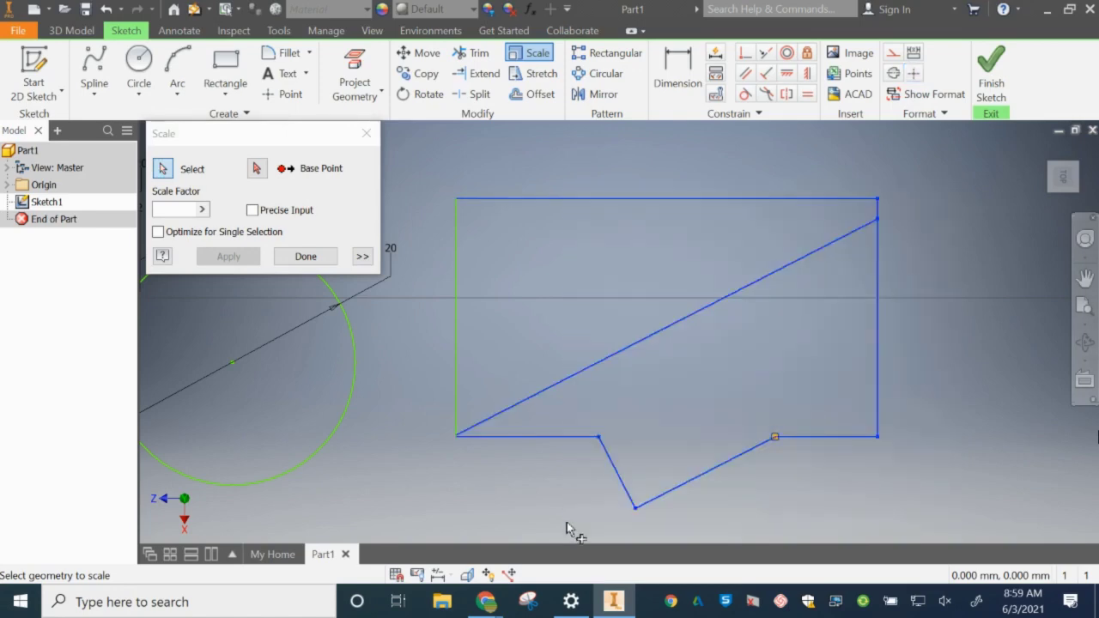
{"action": "left_click", "coordinate": [257, 169]}
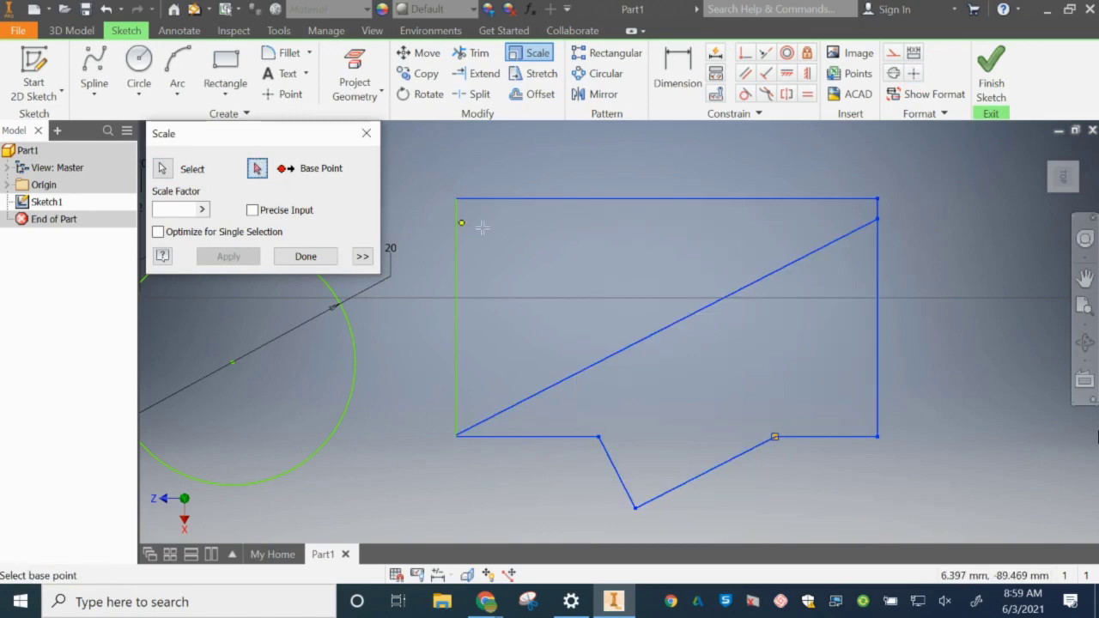
{"action": "left_click", "coordinate": [577, 245]}
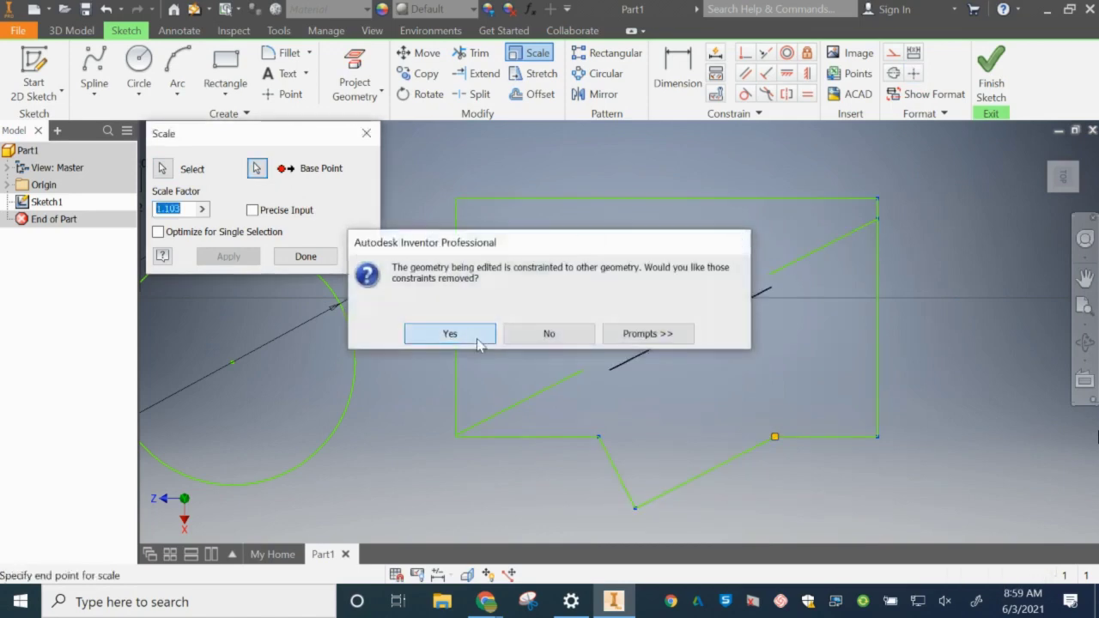
{"action": "left_click", "coordinate": [450, 334]}
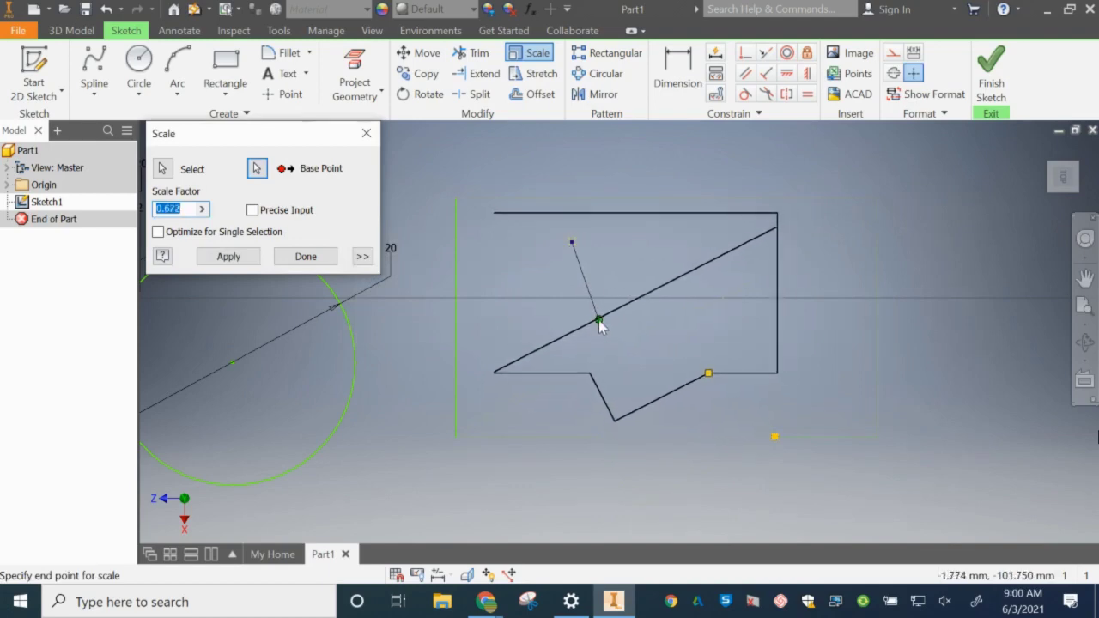
{"action": "left_click", "coordinate": [599, 321]}
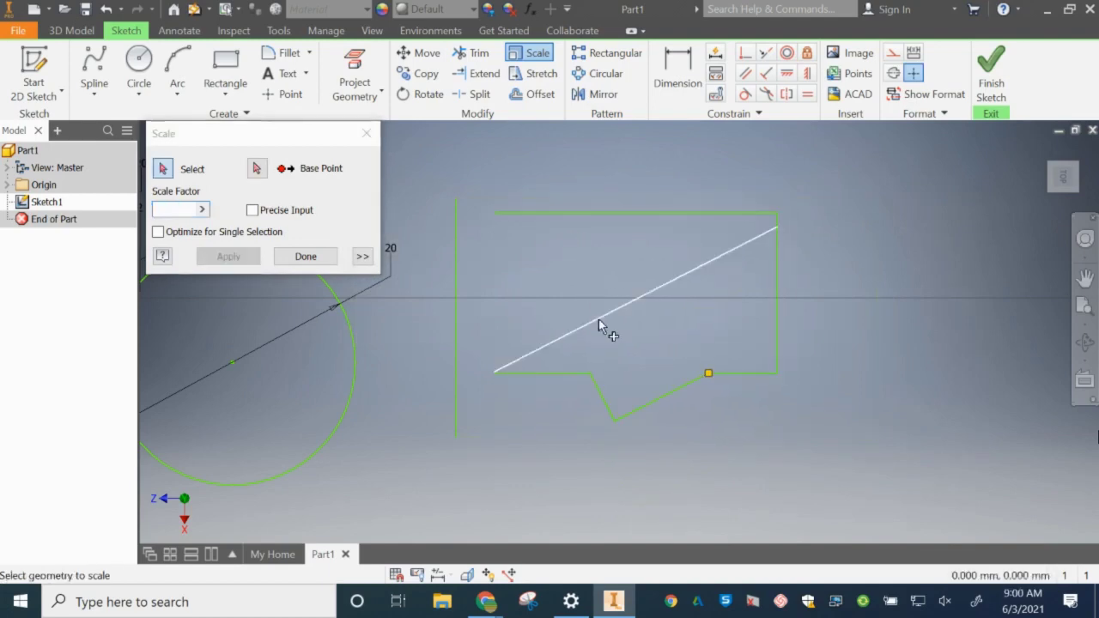
{"action": "left_click", "coordinate": [306, 256]}
Step: Offset the large circle 2.293 mm inward to create a concentric circle
{"action": "key", "text": "o"}
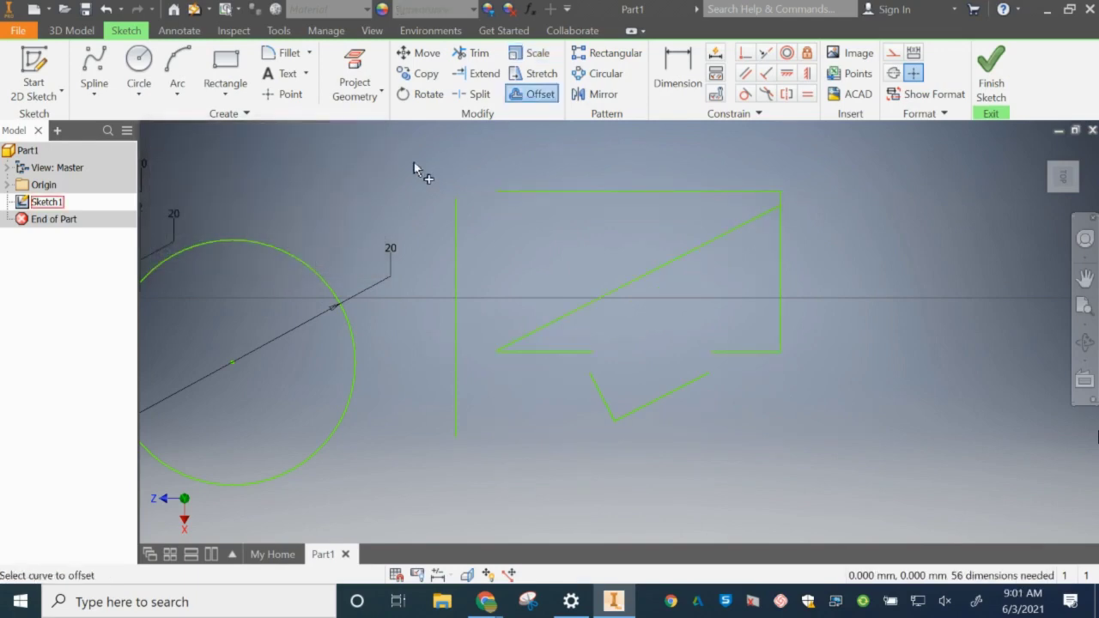
{"action": "left_click", "coordinate": [283, 246]}
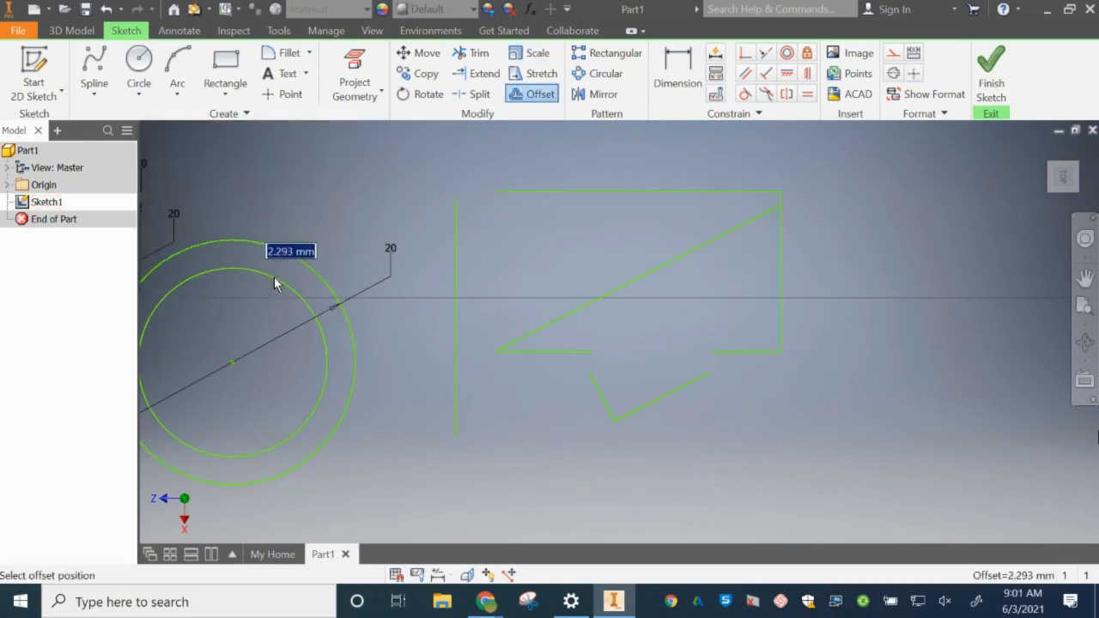
{"action": "left_click", "coordinate": [275, 284]}
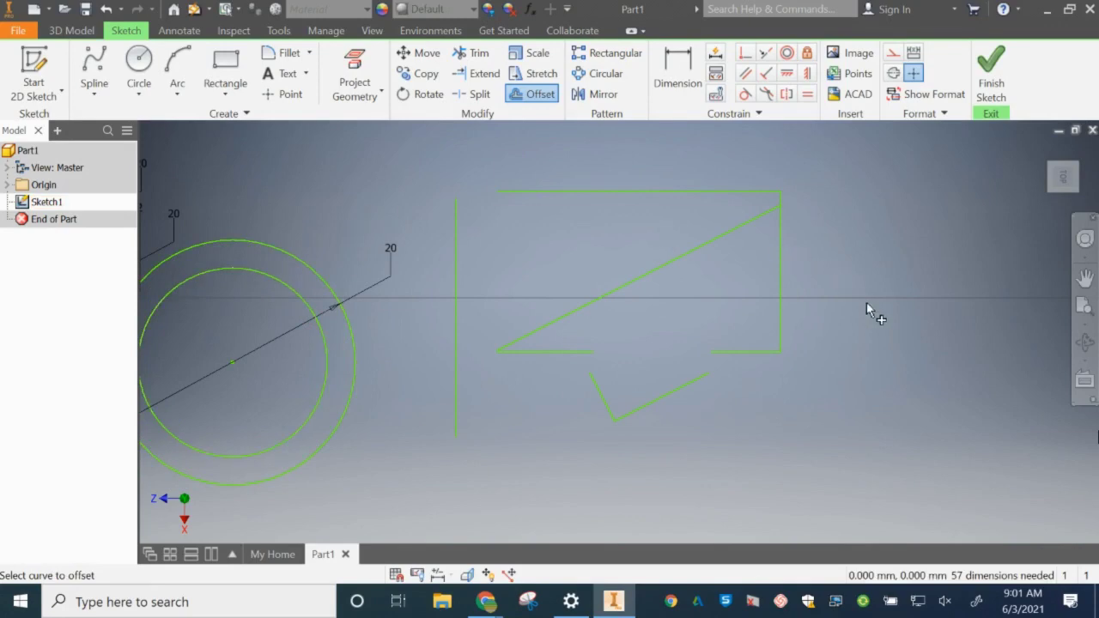
{"action": "scroll", "coordinate": [857, 311], "scroll_direction": "up", "scroll_amount": 5}
{"action": "scroll", "coordinate": [855, 311], "scroll_direction": "down", "scroll_amount": 10}
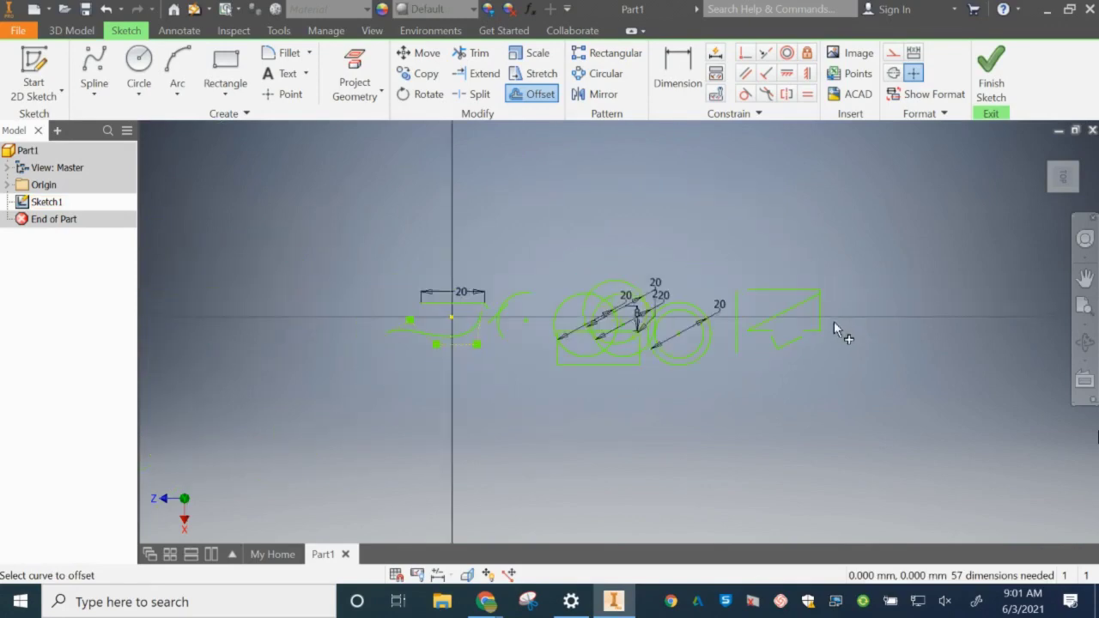
{"action": "scroll", "coordinate": [838, 322], "scroll_direction": "up", "scroll_amount": 2}
{"action": "scroll", "coordinate": [837, 317], "scroll_direction": "down", "scroll_amount": 2}
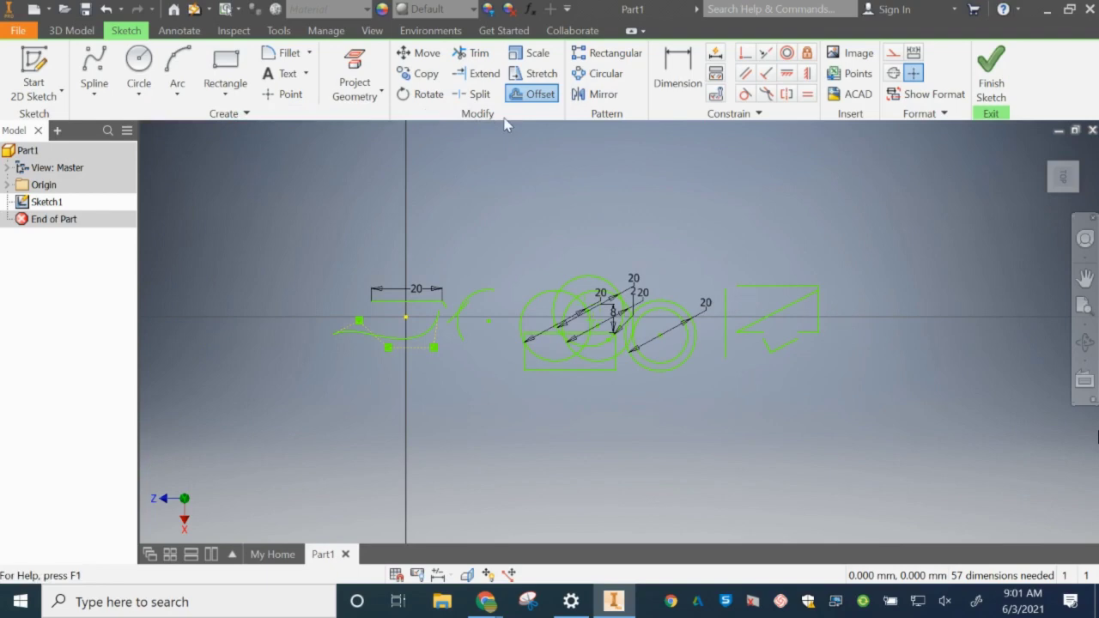
Step: Finish Sketch1 and return to the part environment
{"action": "left_click", "coordinate": [994, 73]}
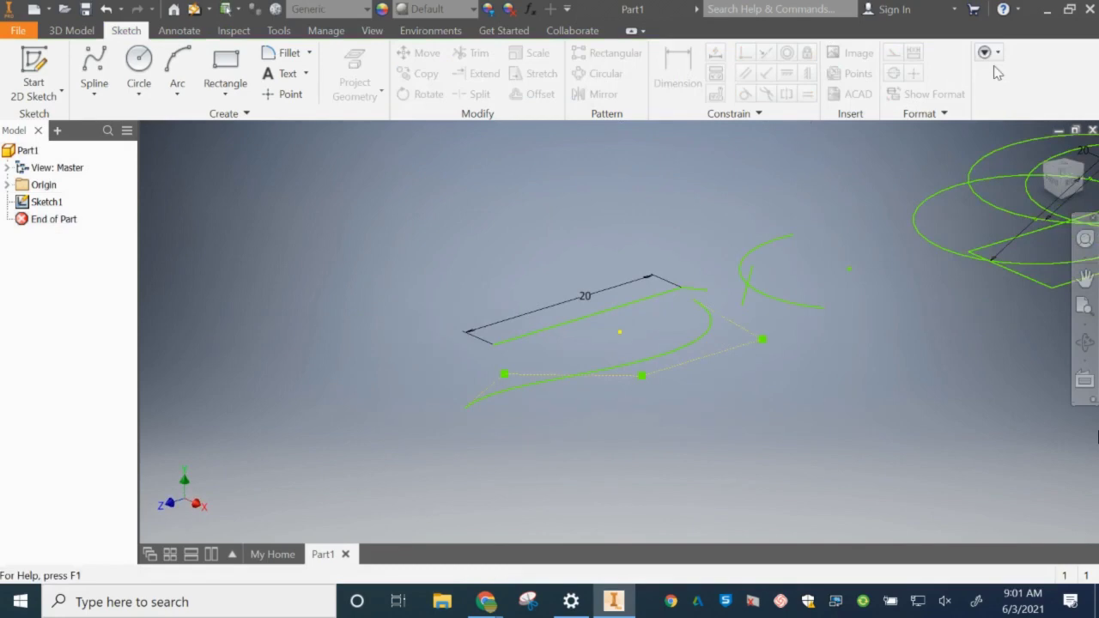